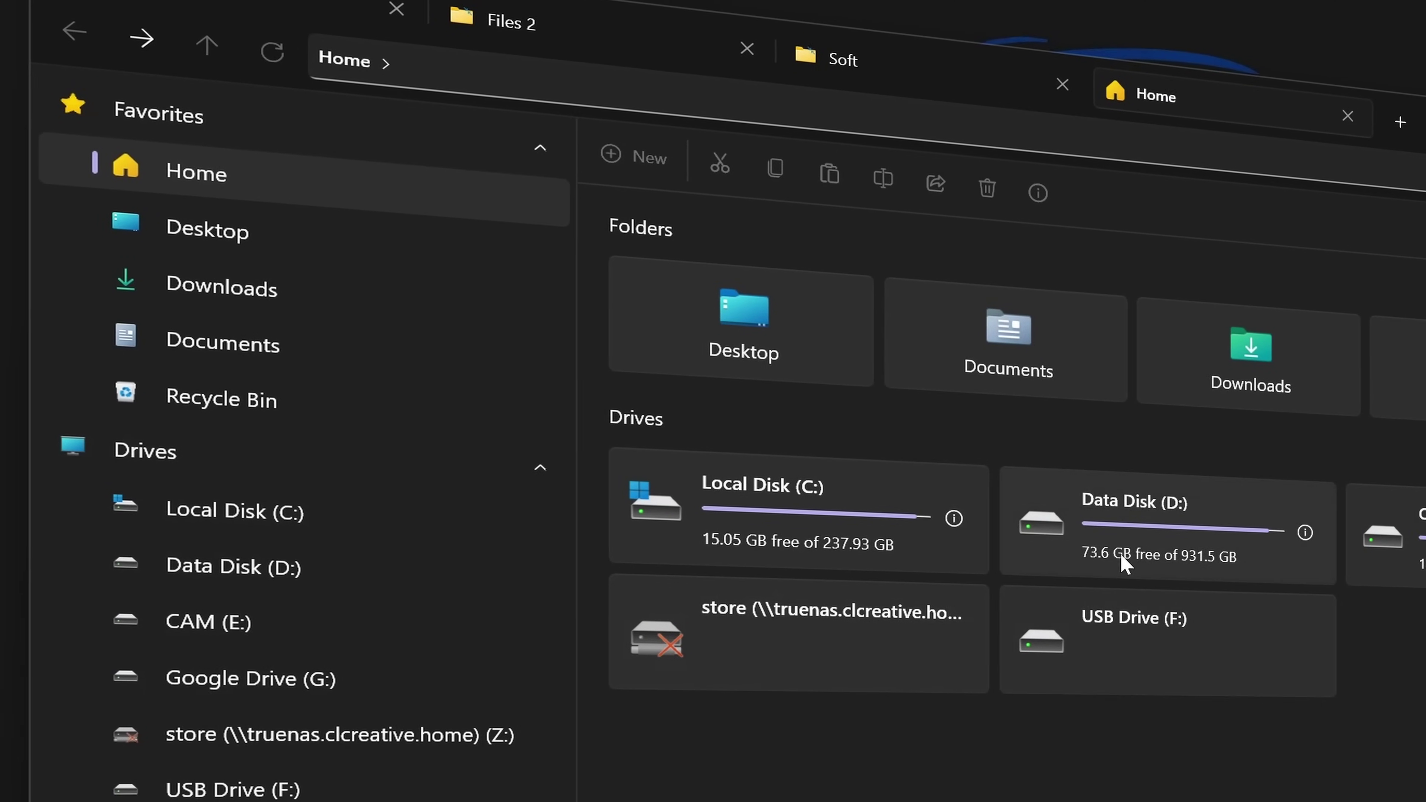
Step: Open Data Disk (D:) and look through the context options of the Share folder
{"action": "left_click", "coordinate": [1095, 556]}
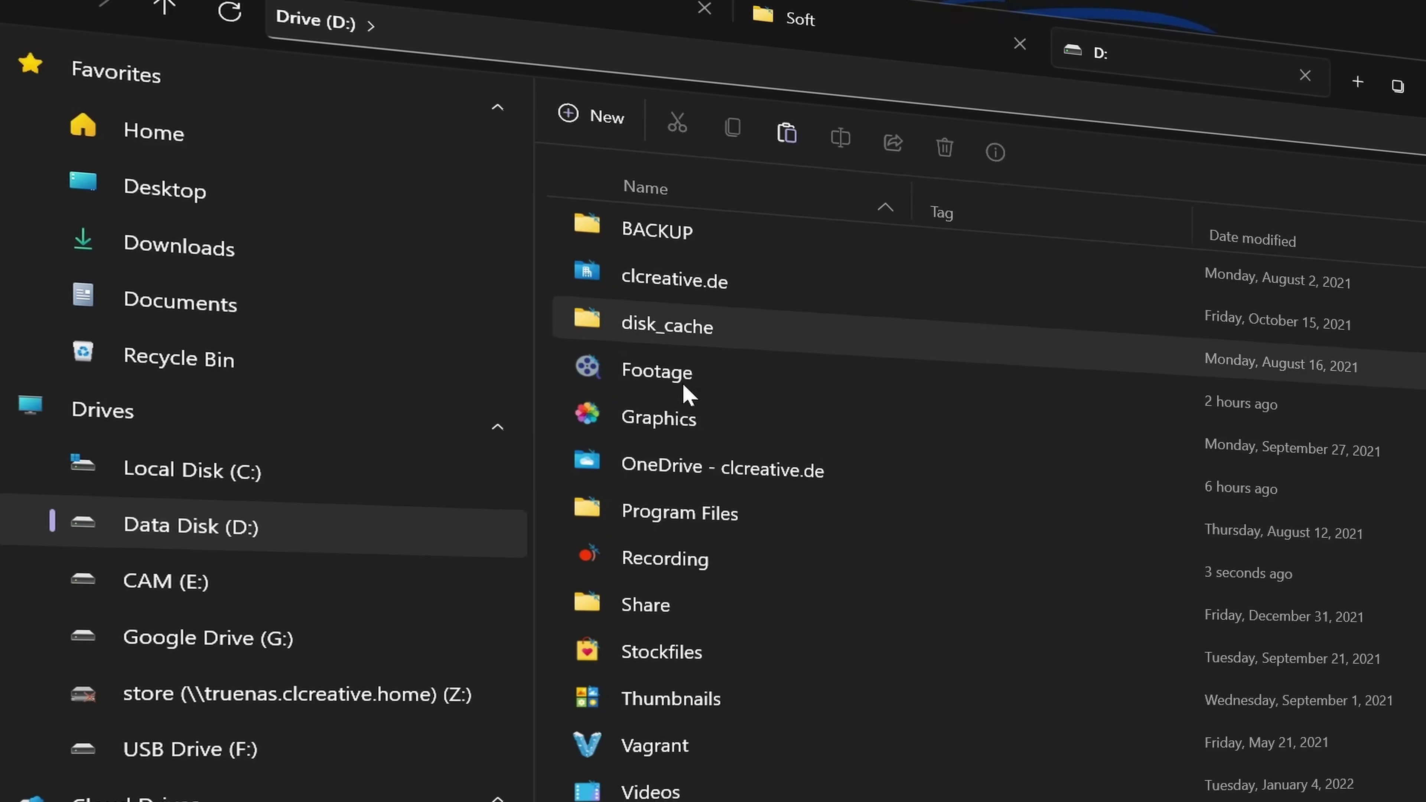
{"action": "right_click", "coordinate": [646, 621]}
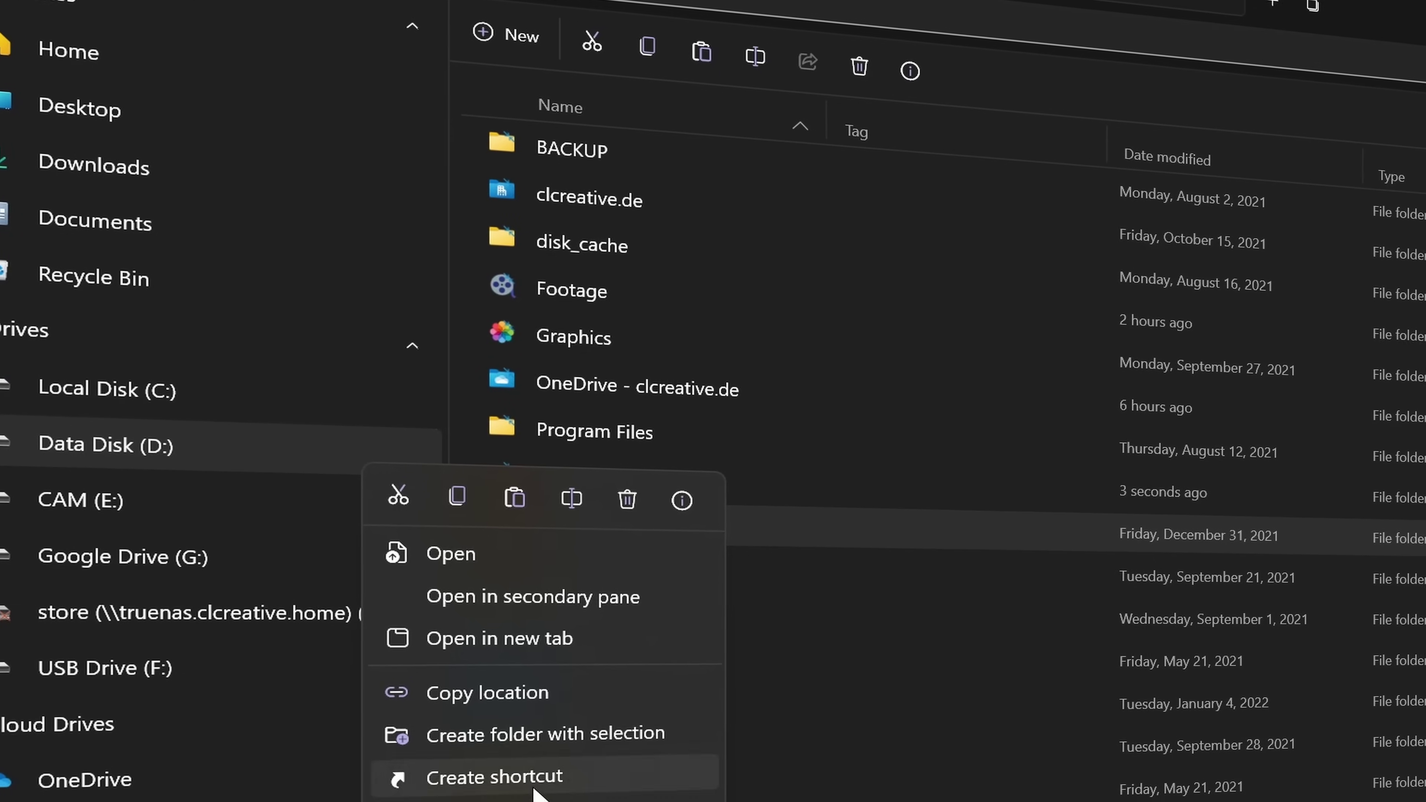
{"action": "left_click", "coordinate": [494, 800]}
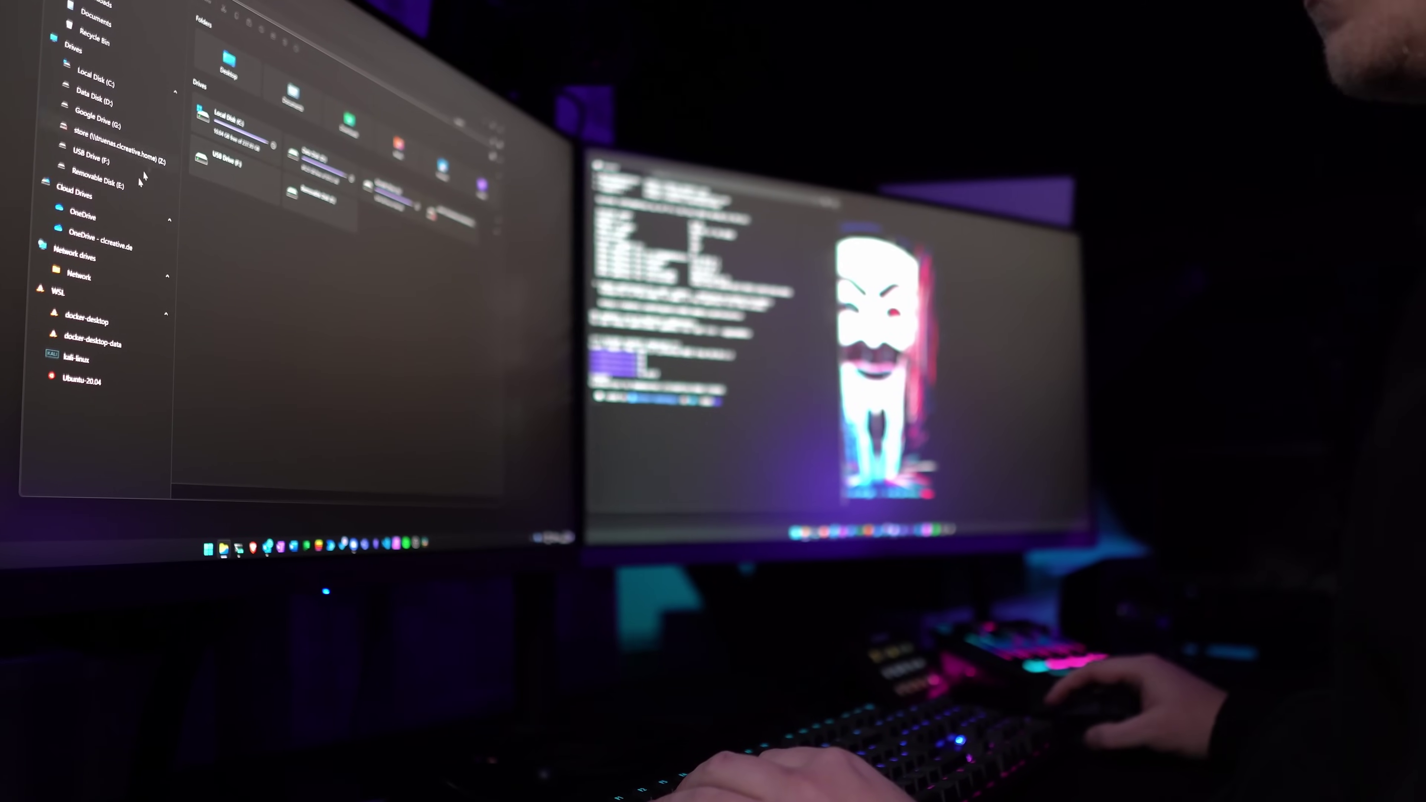
{"action": "left_click", "coordinate": [114, 251]}
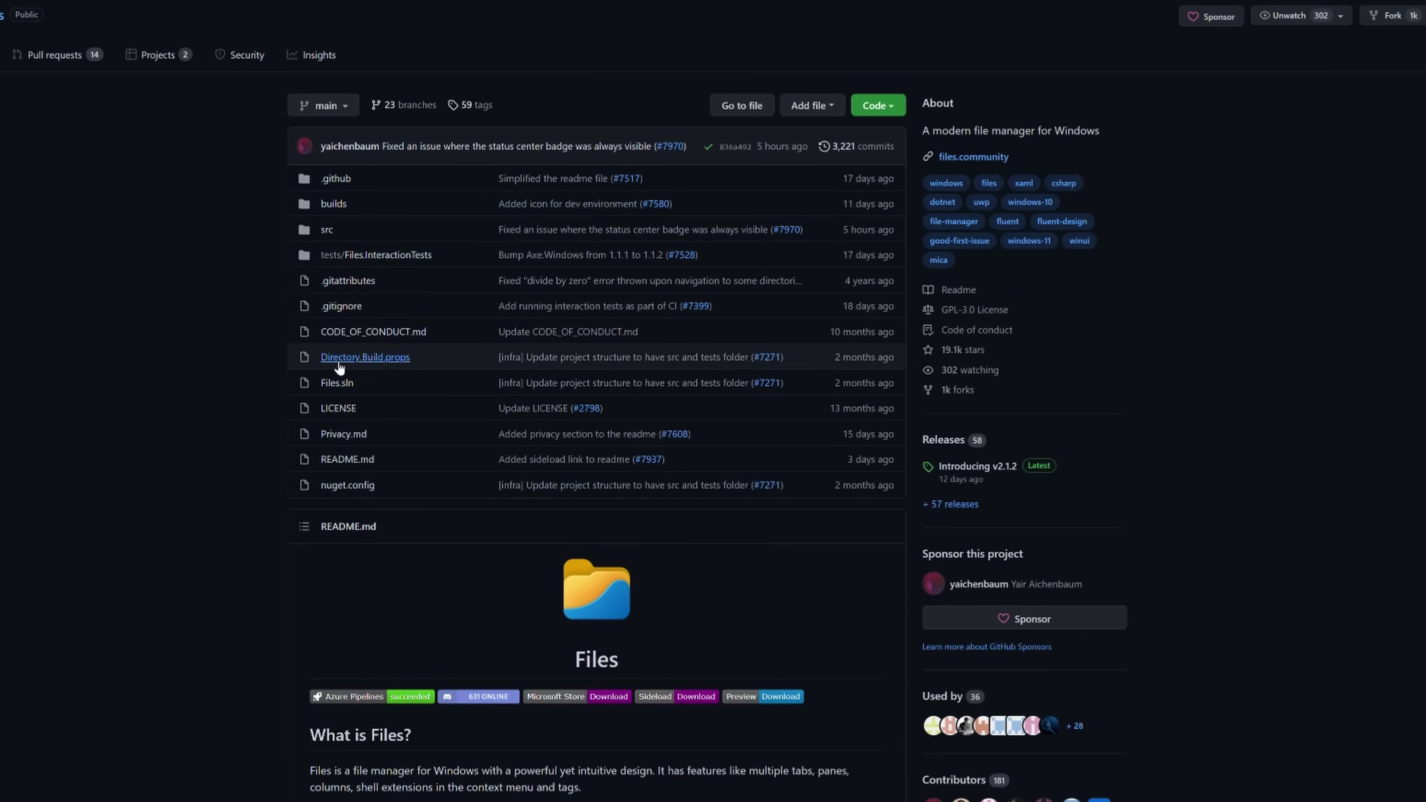
Step: Read the Files README on GitHub and look over the Files website's overview page
{"action": "scroll", "coordinate": [1154, 358], "scroll_direction": "down", "scroll_amount": 8}
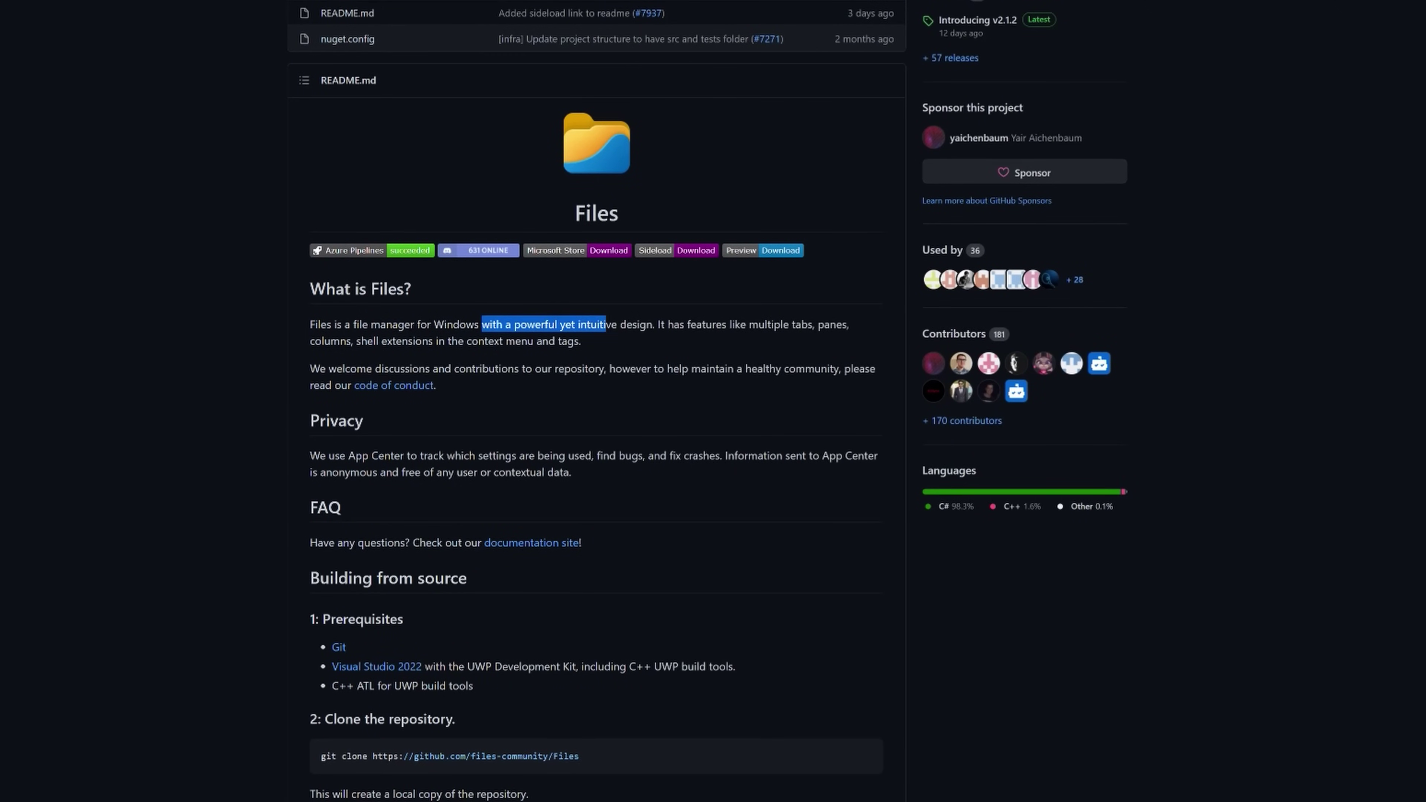
{"action": "left_click", "coordinate": [648, 340]}
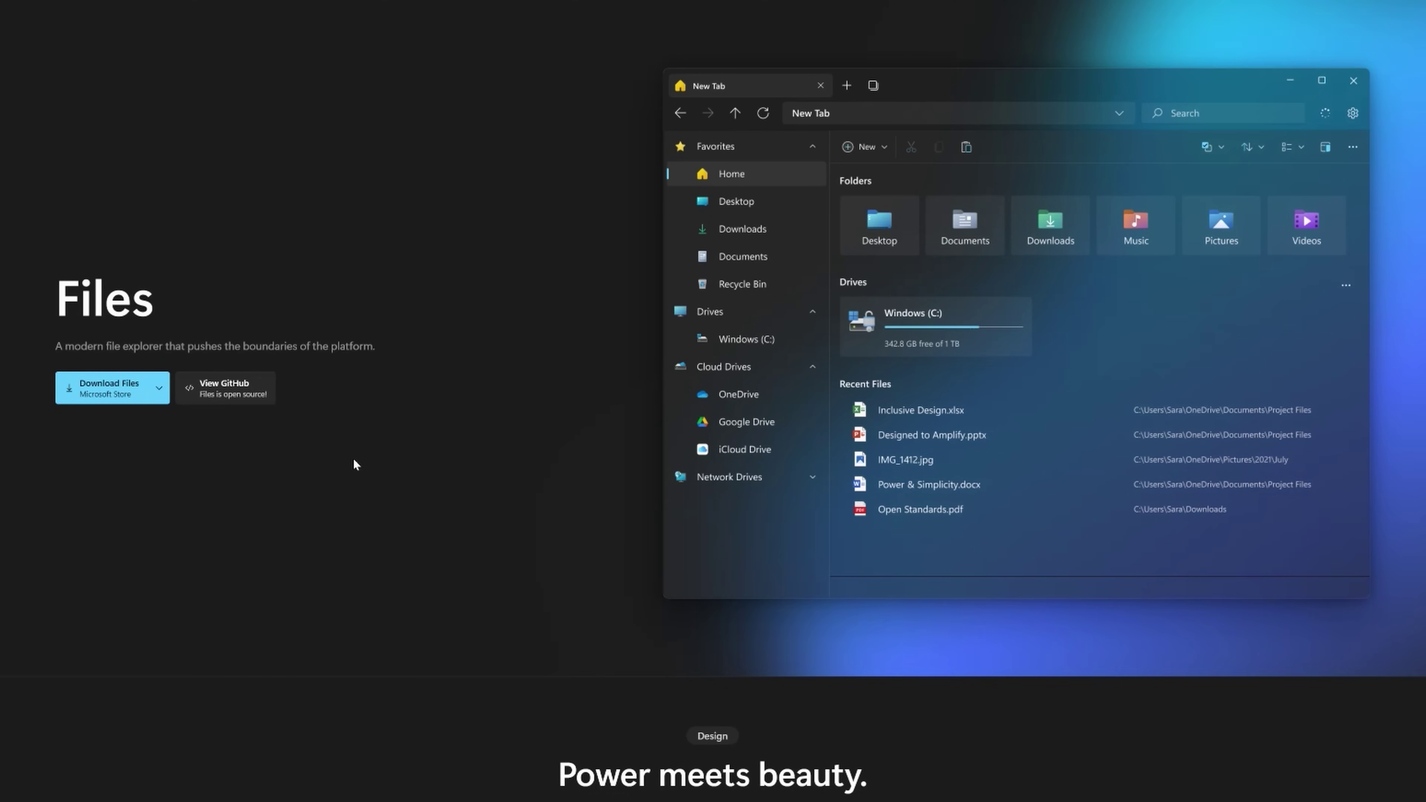
{"action": "scroll", "coordinate": [713, 401], "scroll_direction": "down", "scroll_amount": 10}
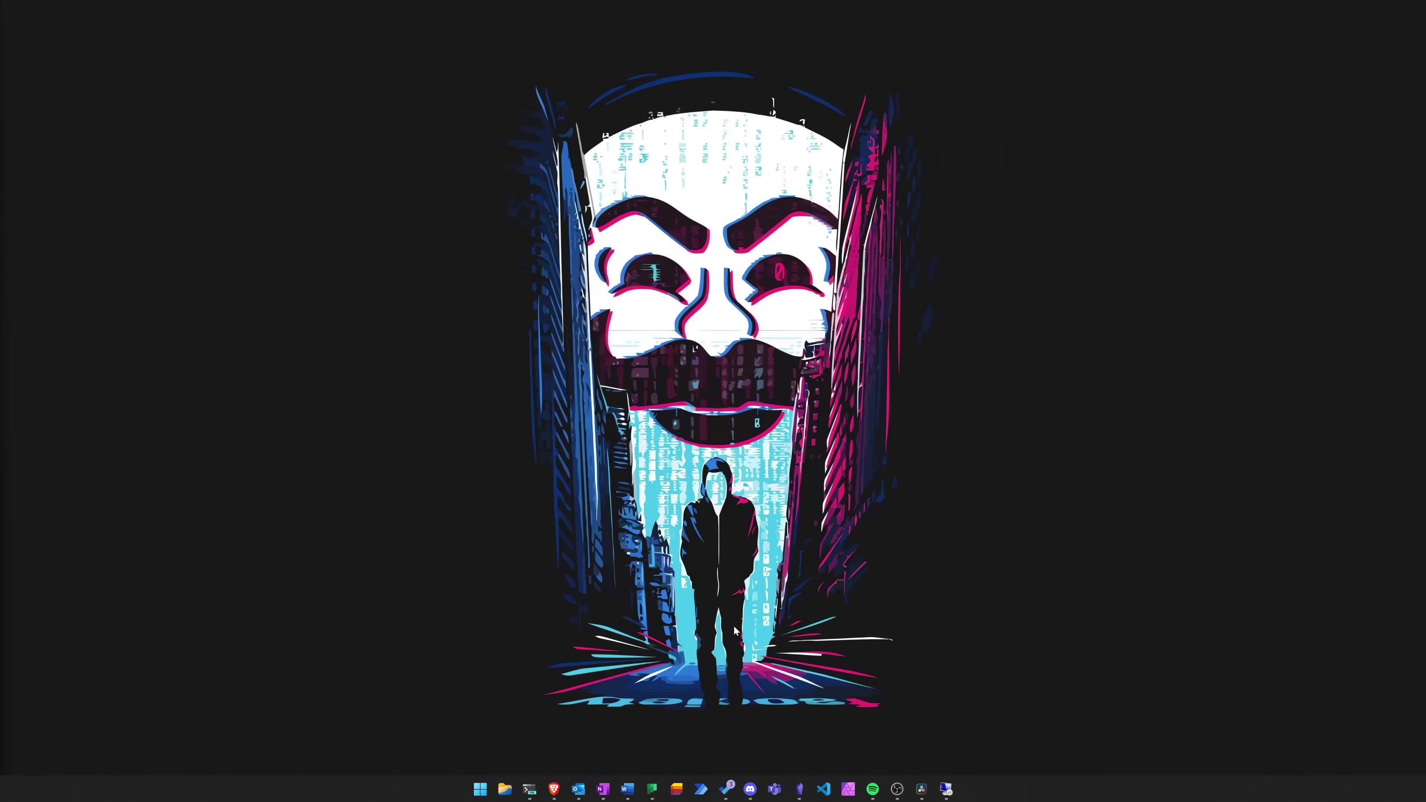
Step: Launch Files and open the Graphics folder on Data Disk (D:)
{"action": "left_click", "coordinate": [505, 796]}
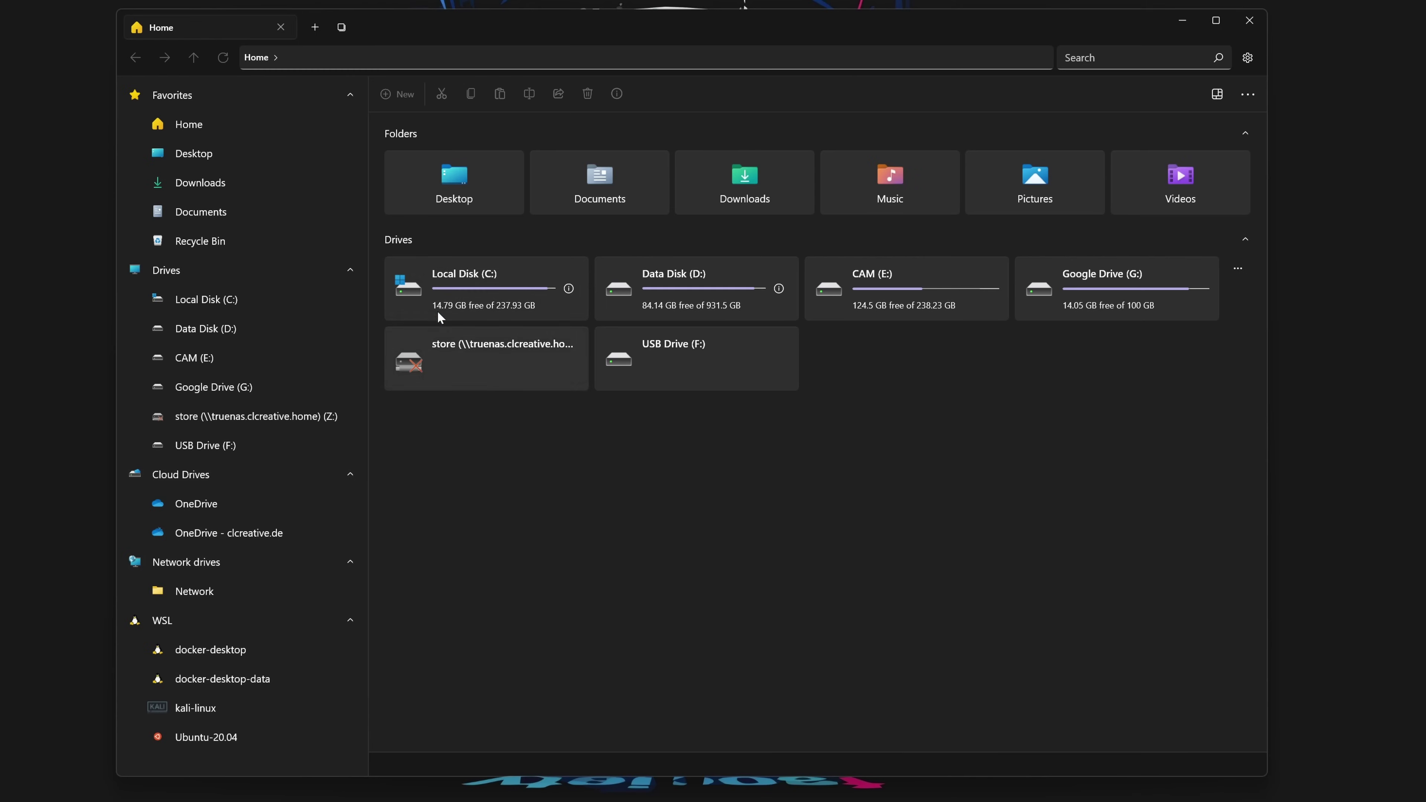
{"action": "left_click", "coordinate": [724, 280]}
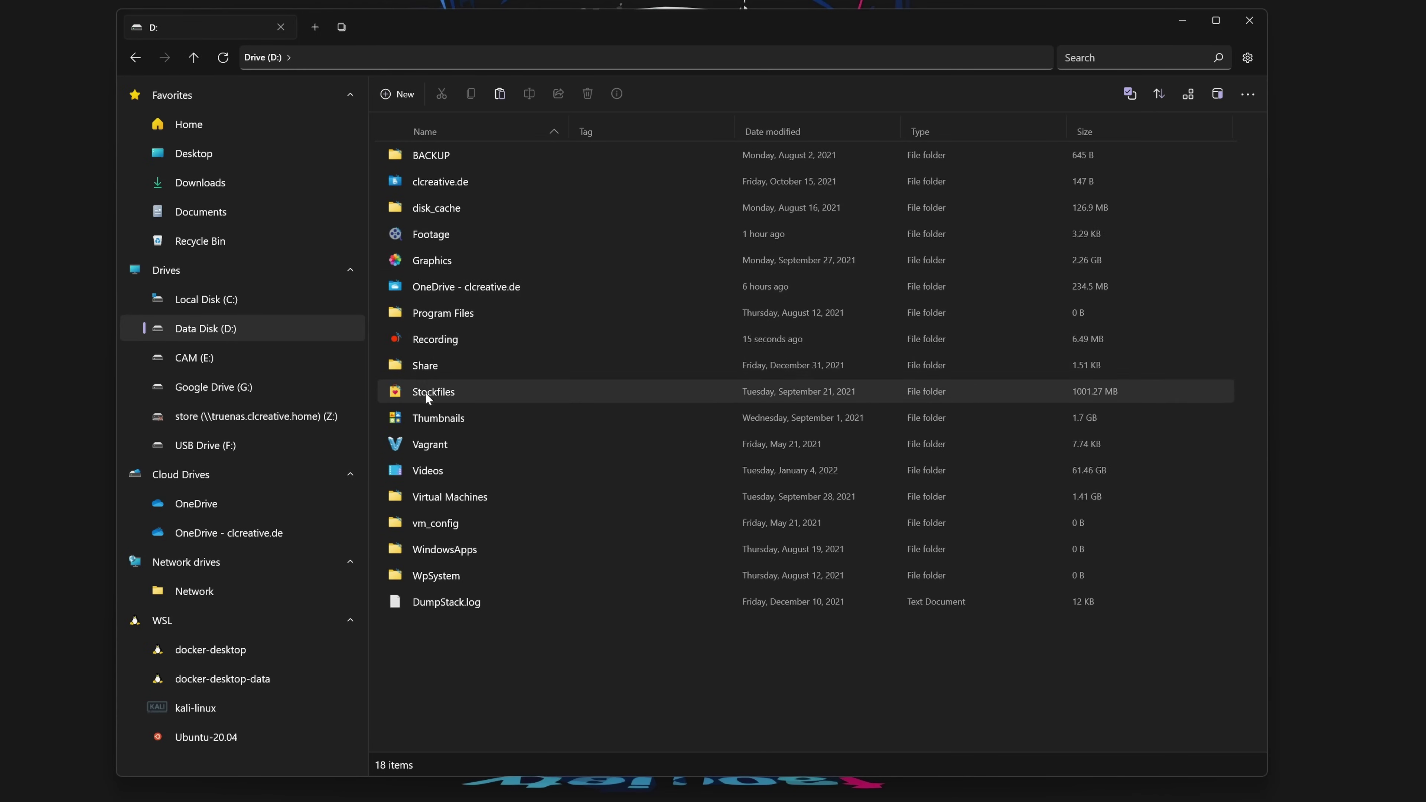
{"action": "double_click", "coordinate": [443, 262]}
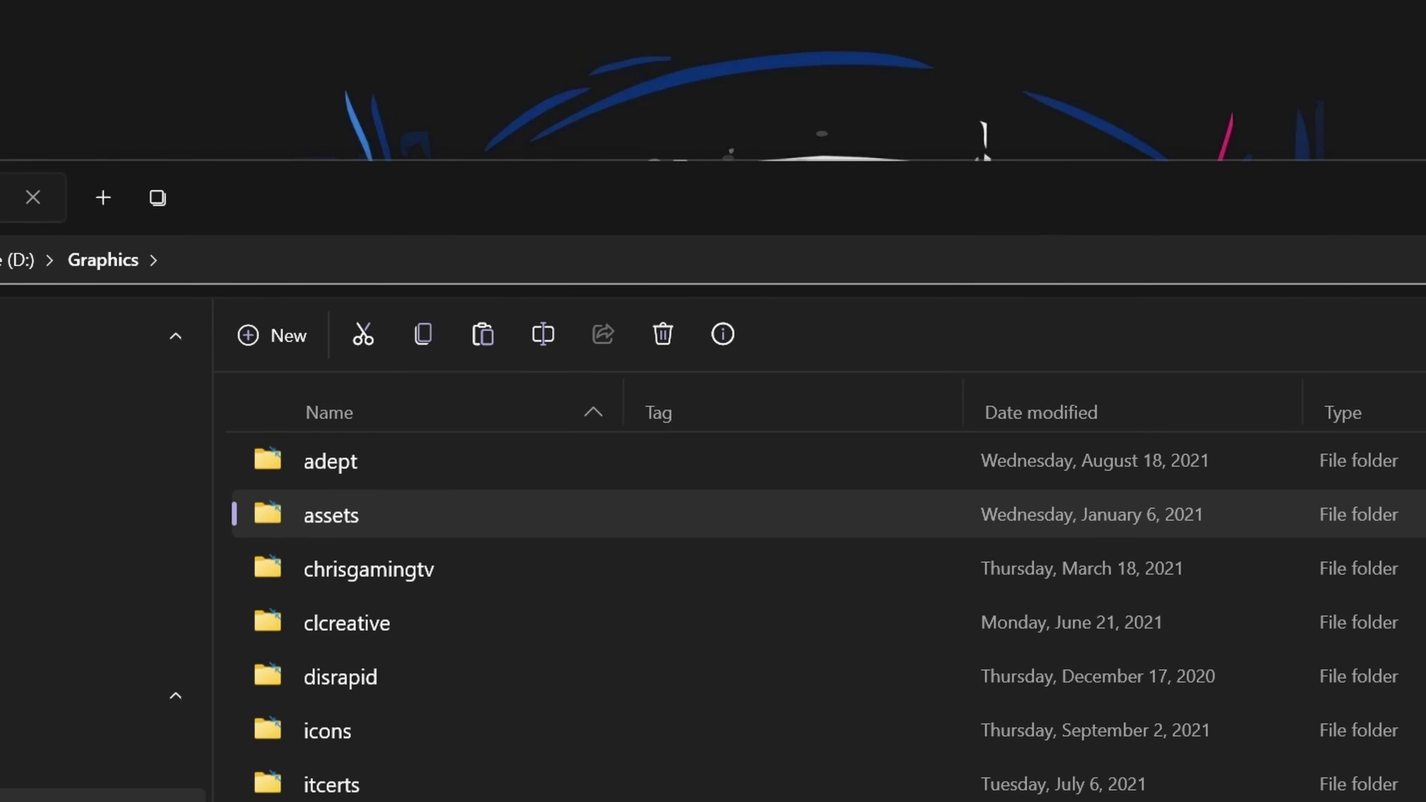
Step: Try the Tiles, Small Icons and Columns layouts for the contents of Data Disk (D:)
{"action": "left_click", "coordinate": [1158, 338]}
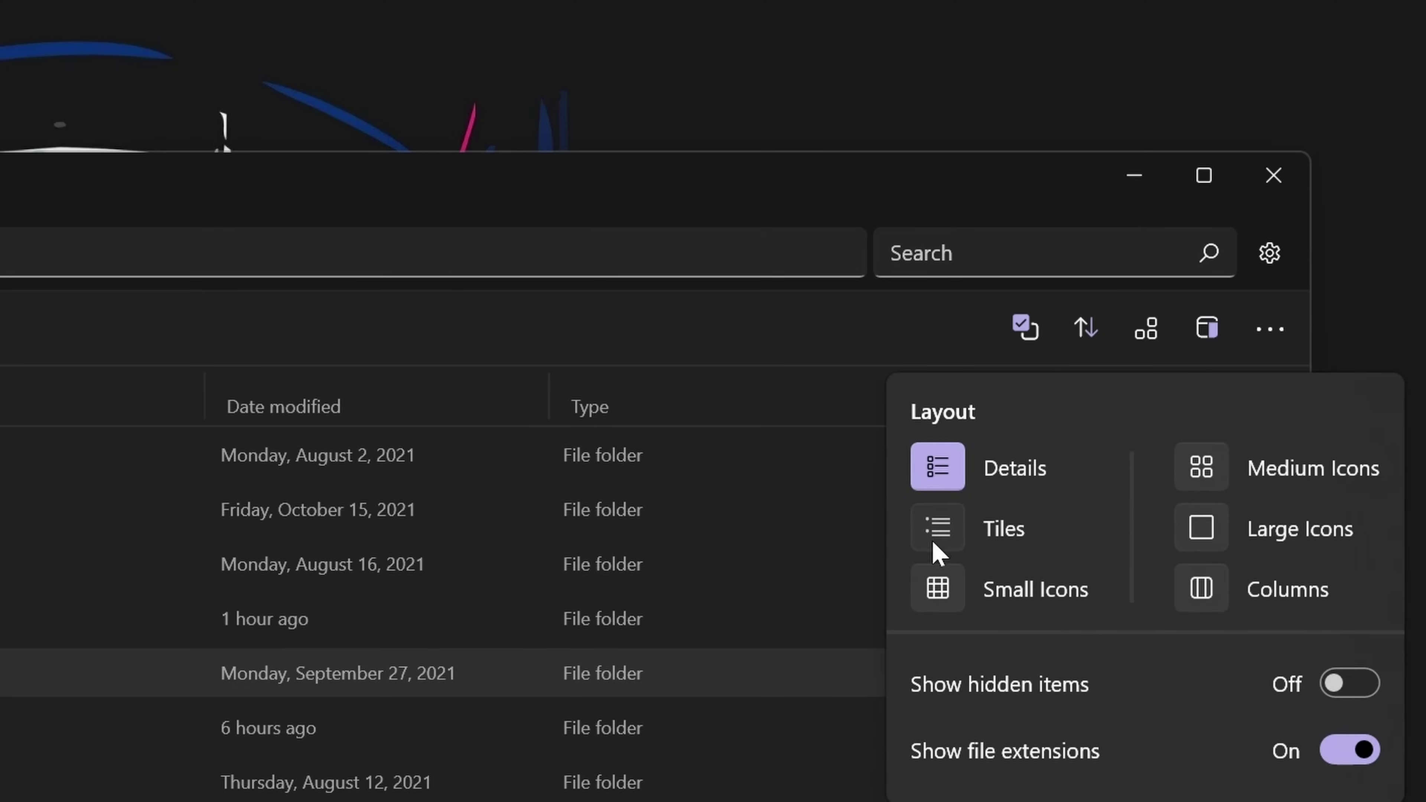
{"action": "left_click", "coordinate": [934, 540]}
{"action": "left_click", "coordinate": [941, 598]}
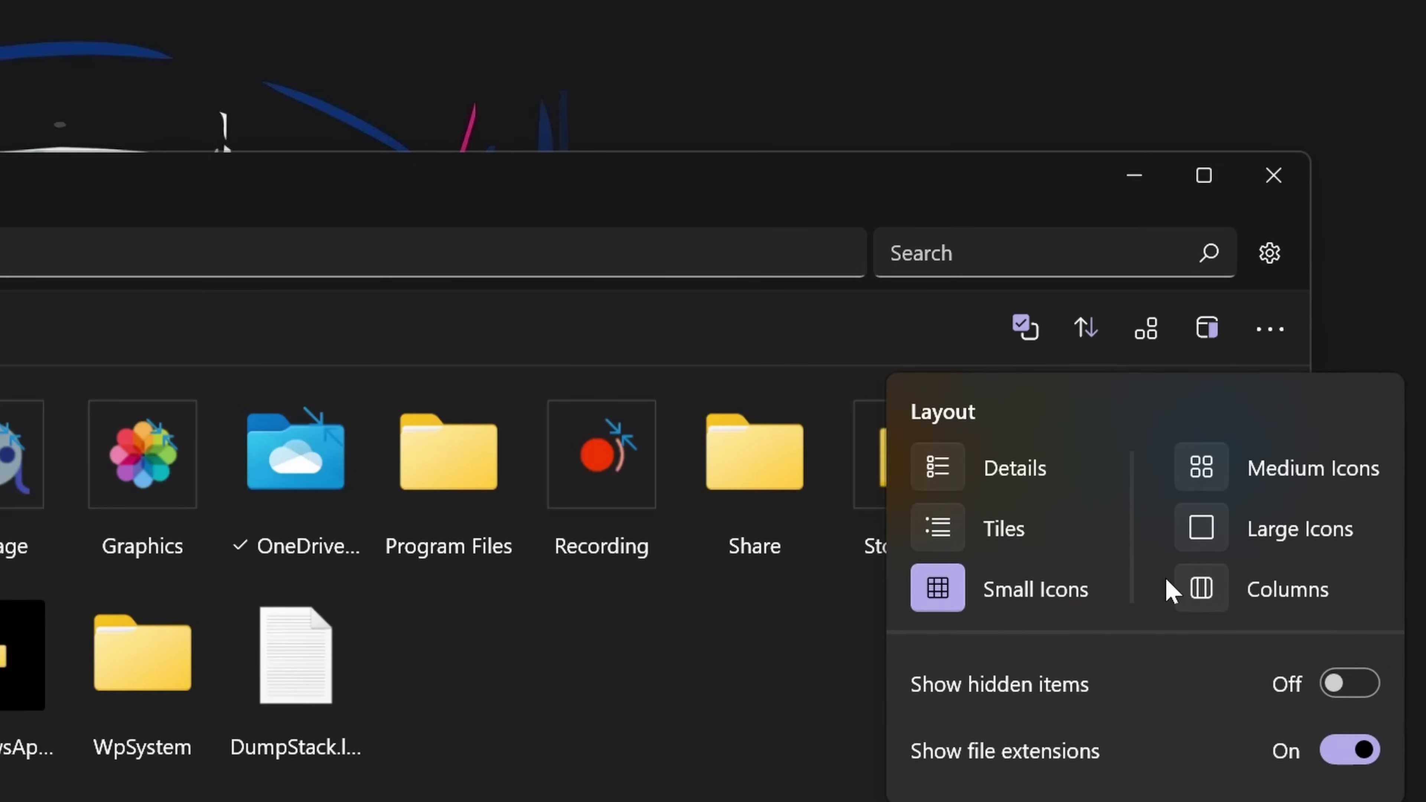
{"action": "left_click", "coordinate": [1205, 590]}
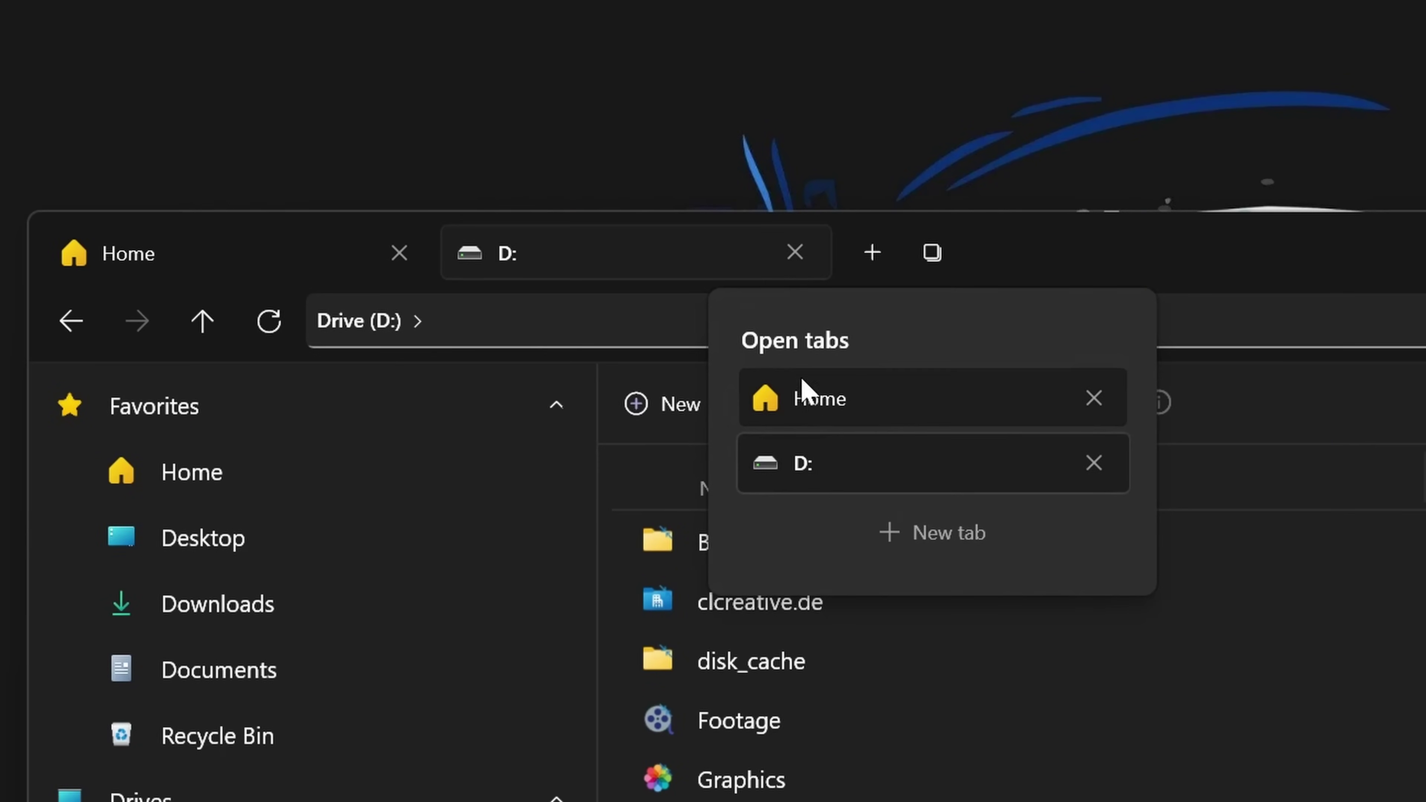
Step: Add another Home tab, and close it together with the D: tab
{"action": "left_click", "coordinate": [875, 264]}
{"action": "left_click", "coordinate": [873, 254]}
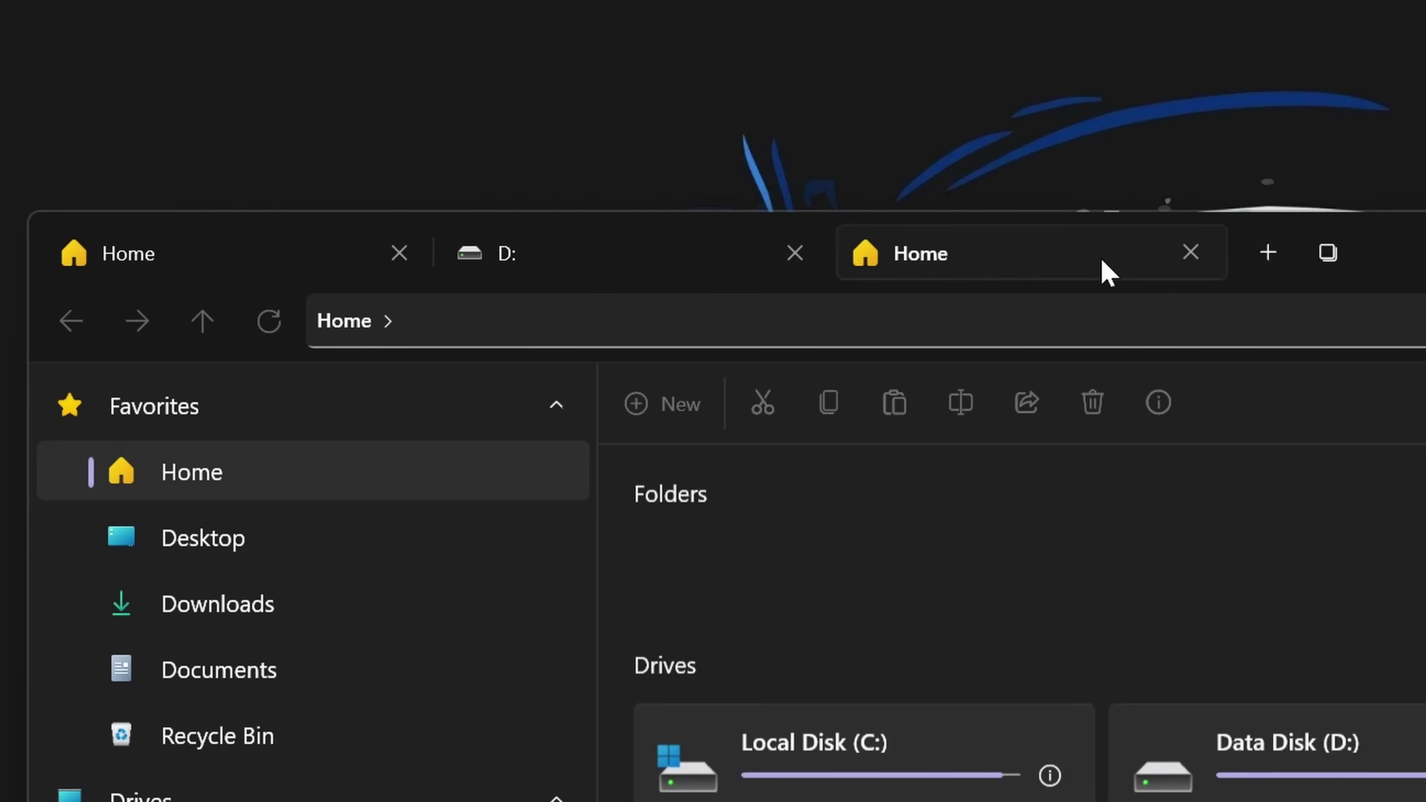
{"action": "left_click", "coordinate": [1189, 250]}
{"action": "left_click", "coordinate": [805, 264]}
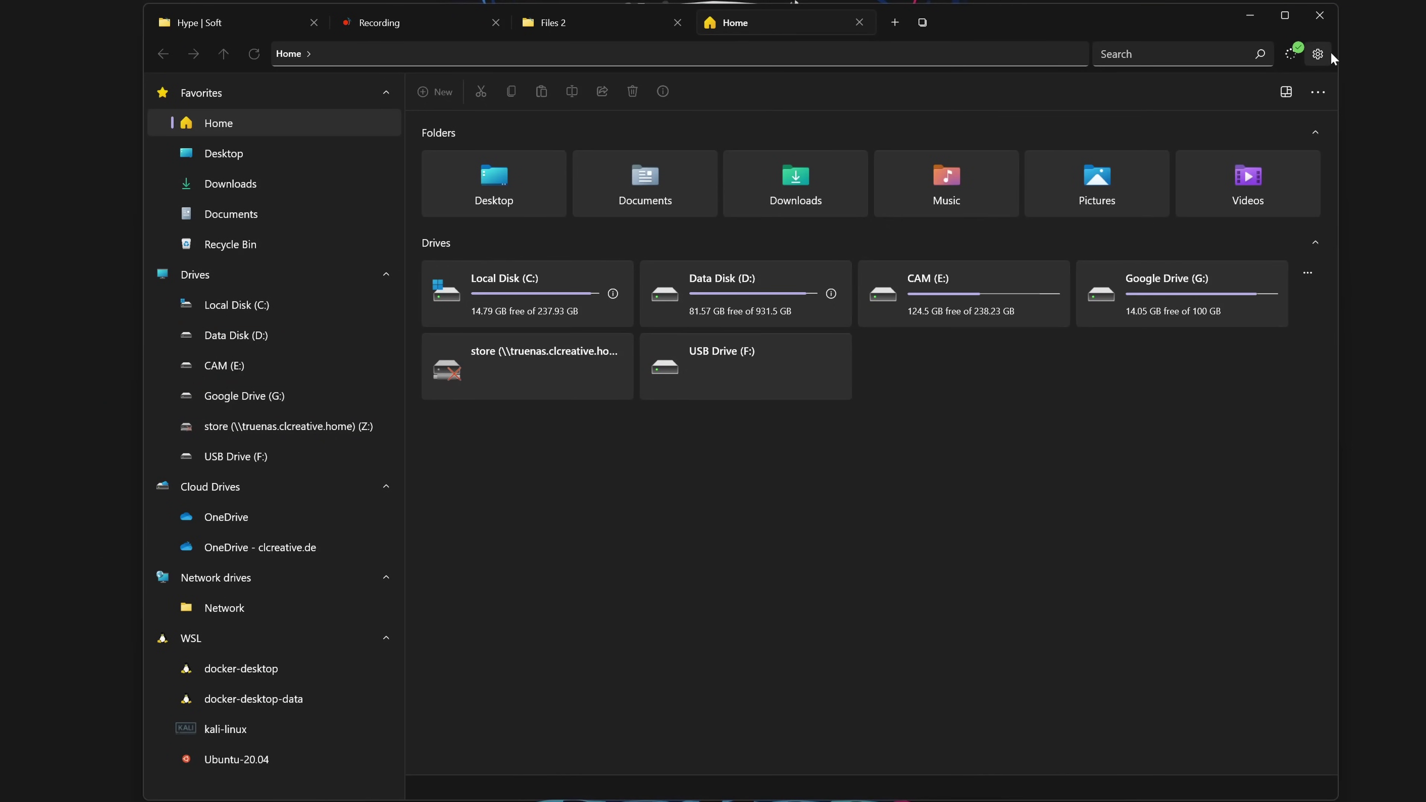
Step: Check the dual pane options in the Multitasking settings
{"action": "left_click", "coordinate": [1330, 53]}
{"action": "left_click", "coordinate": [669, 186]}
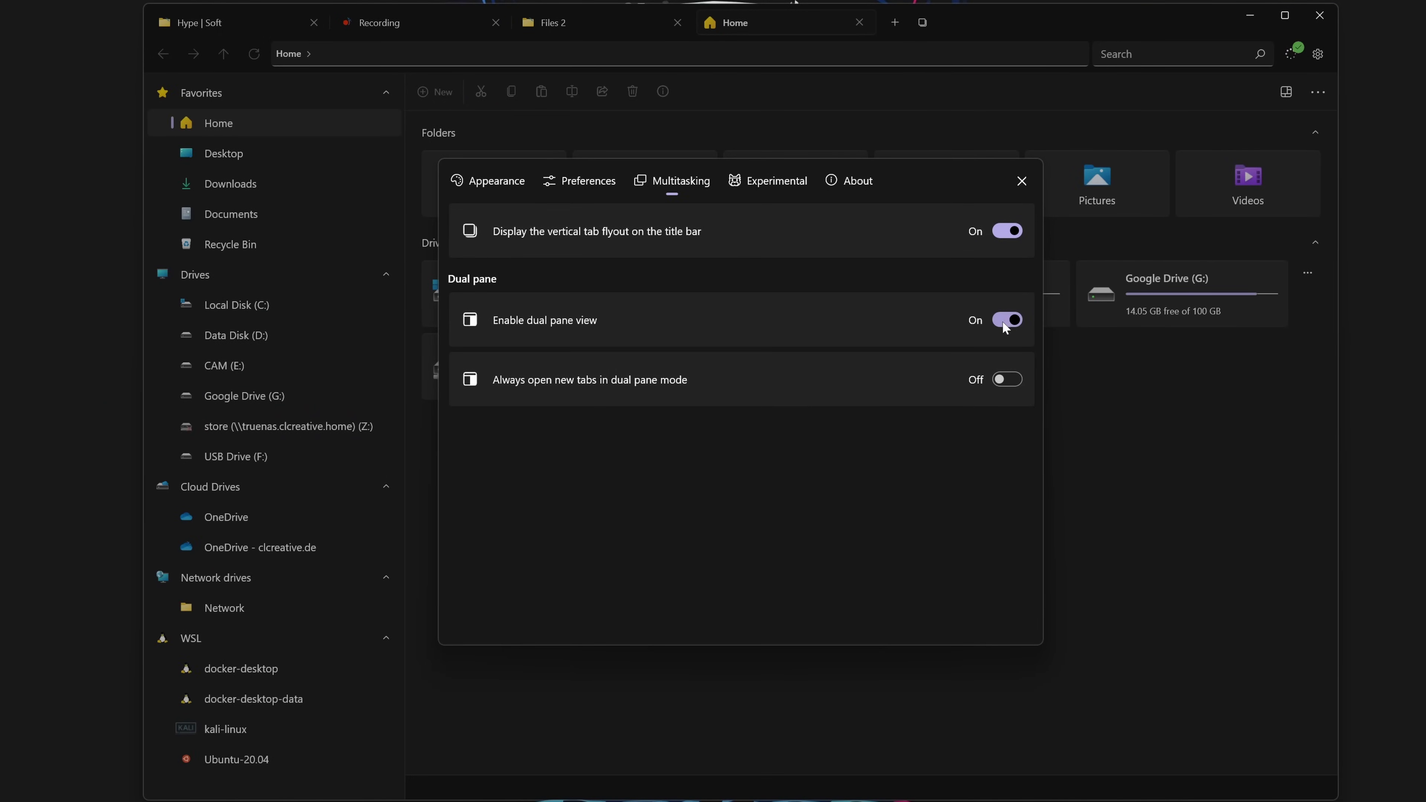
{"action": "left_click", "coordinate": [1021, 181]}
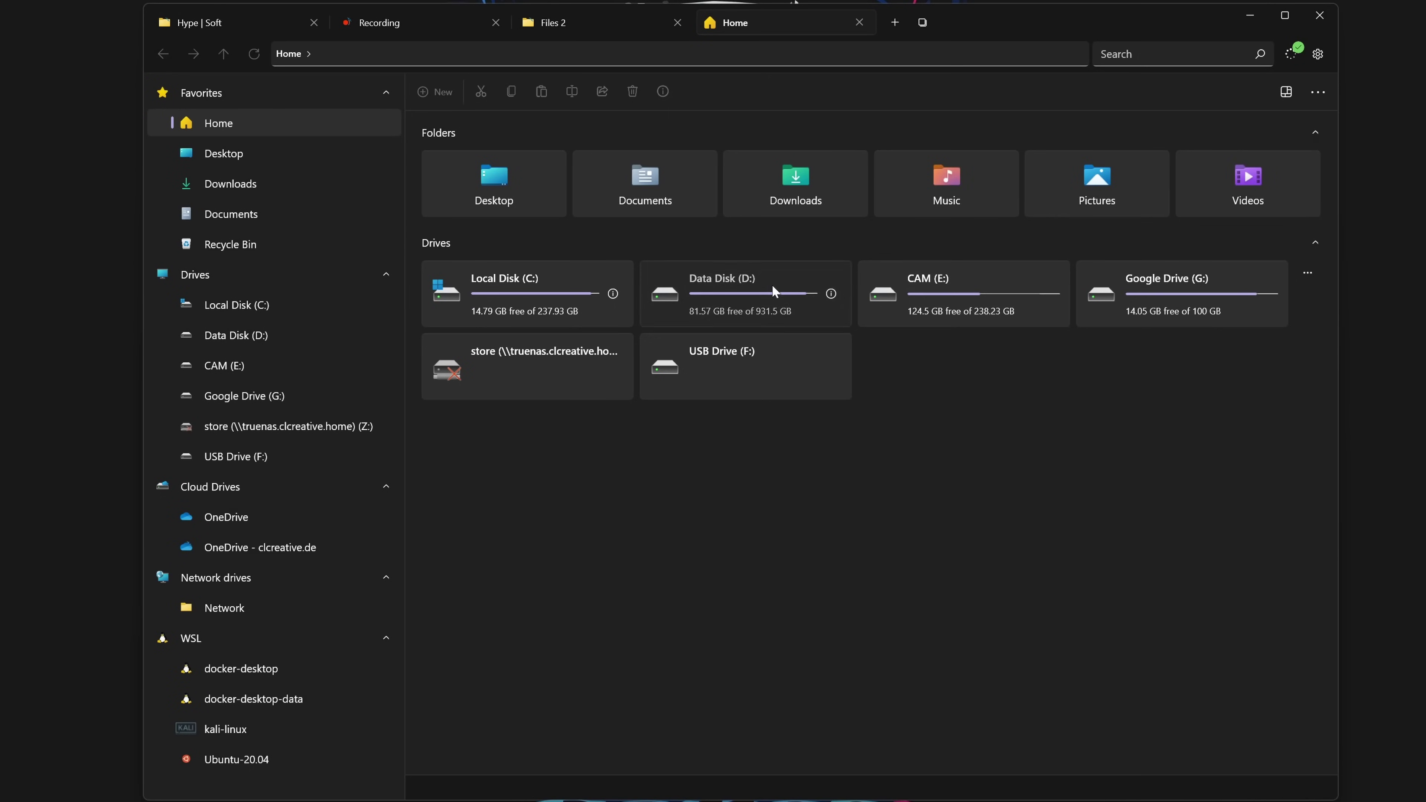
Step: Open Data Disk (D:) and show its Recording folder in a secondary pane
{"action": "left_click", "coordinate": [772, 284]}
{"action": "right_click", "coordinate": [476, 348]}
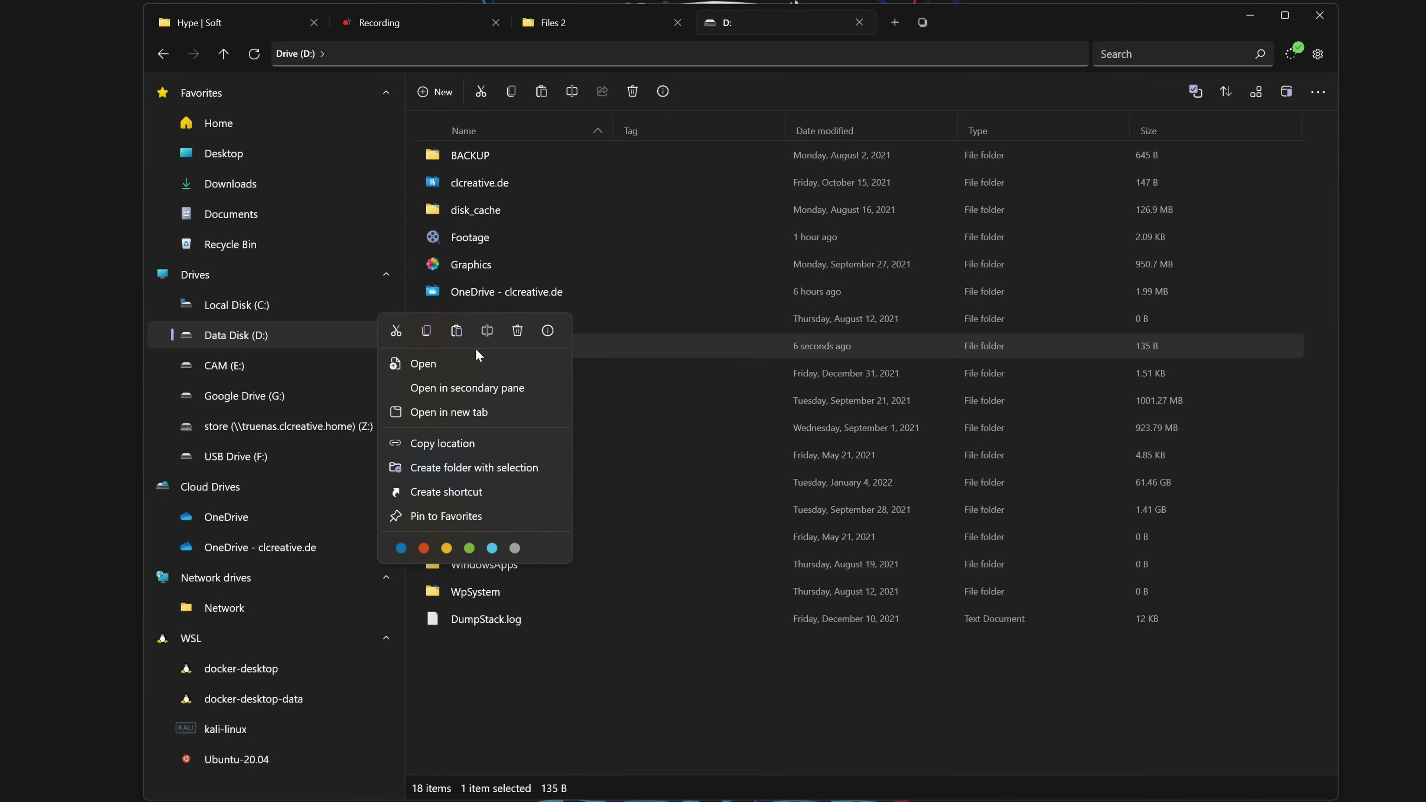
{"action": "left_click", "coordinate": [433, 392]}
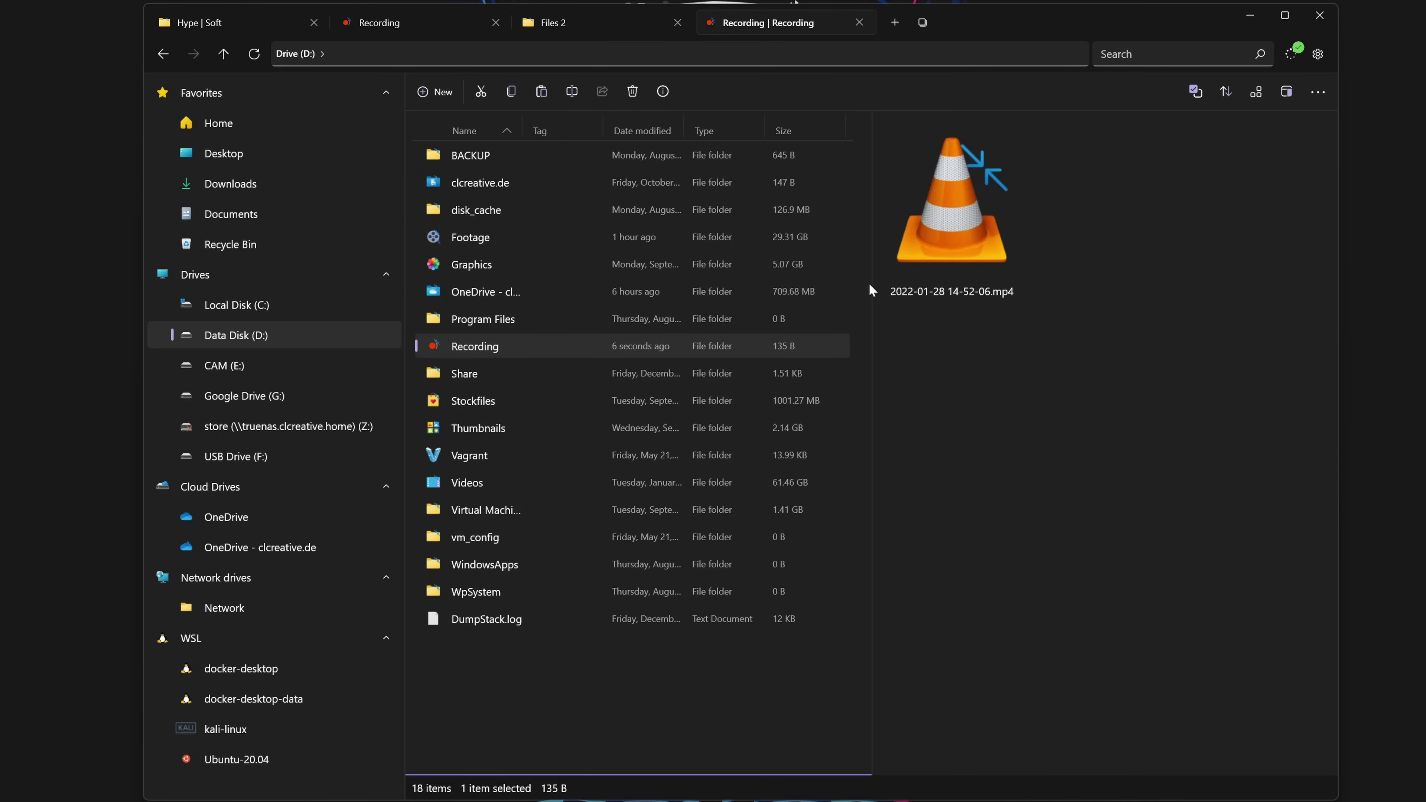
{"action": "left_click", "coordinate": [1103, 469]}
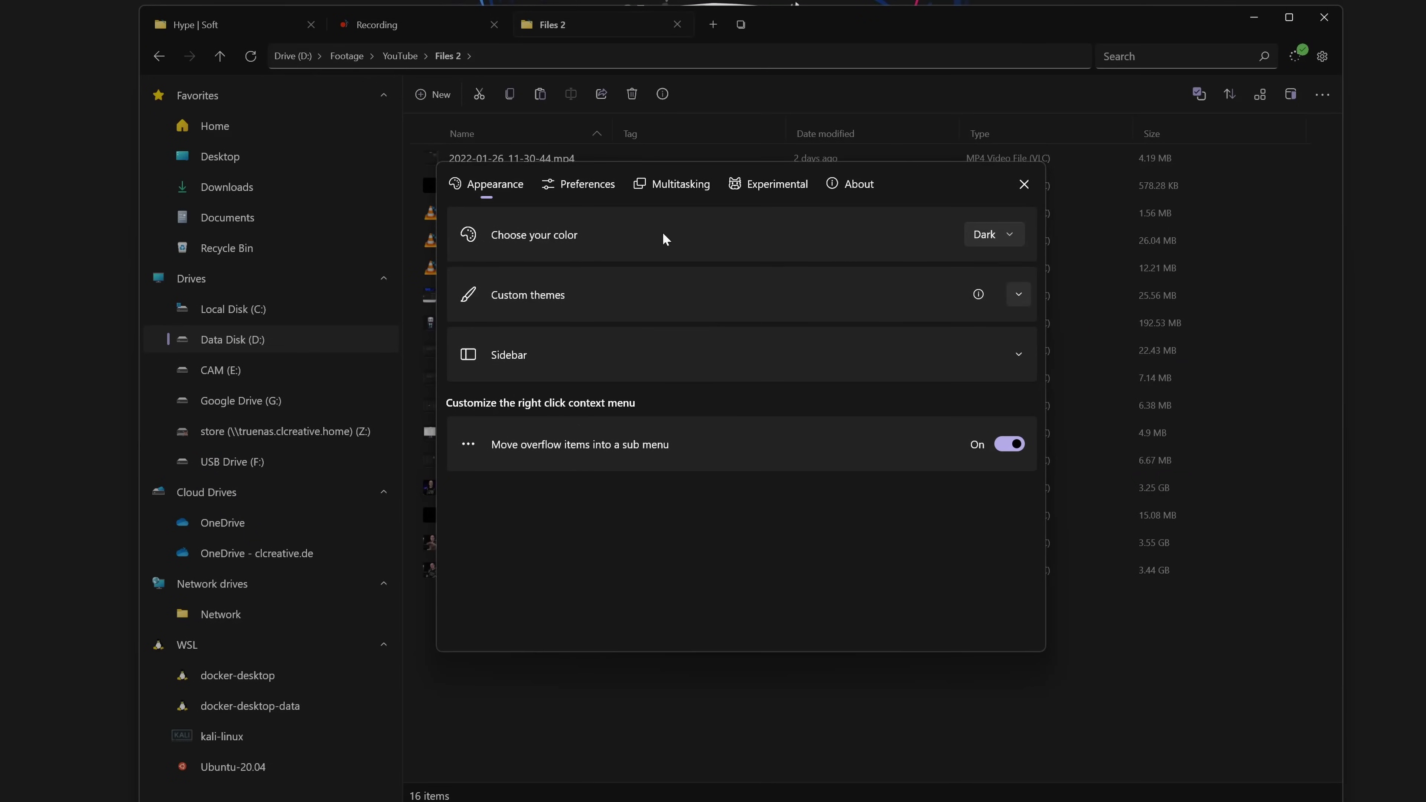
Step: Try the Black Pixel and Blue Acrylic custom themes in the appearance settings
{"action": "left_click", "coordinate": [644, 297]}
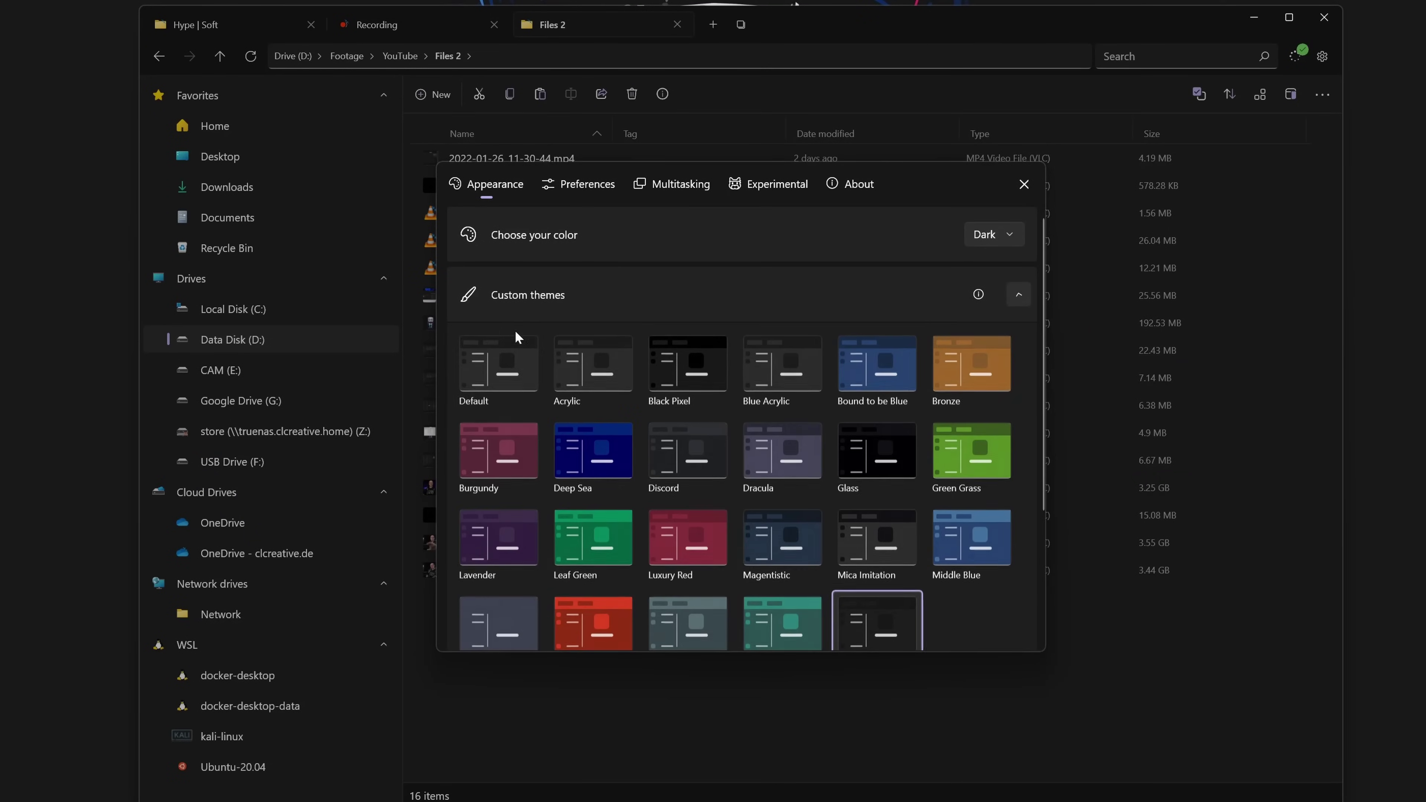
{"action": "left_click", "coordinate": [673, 385]}
{"action": "left_click", "coordinate": [785, 380]}
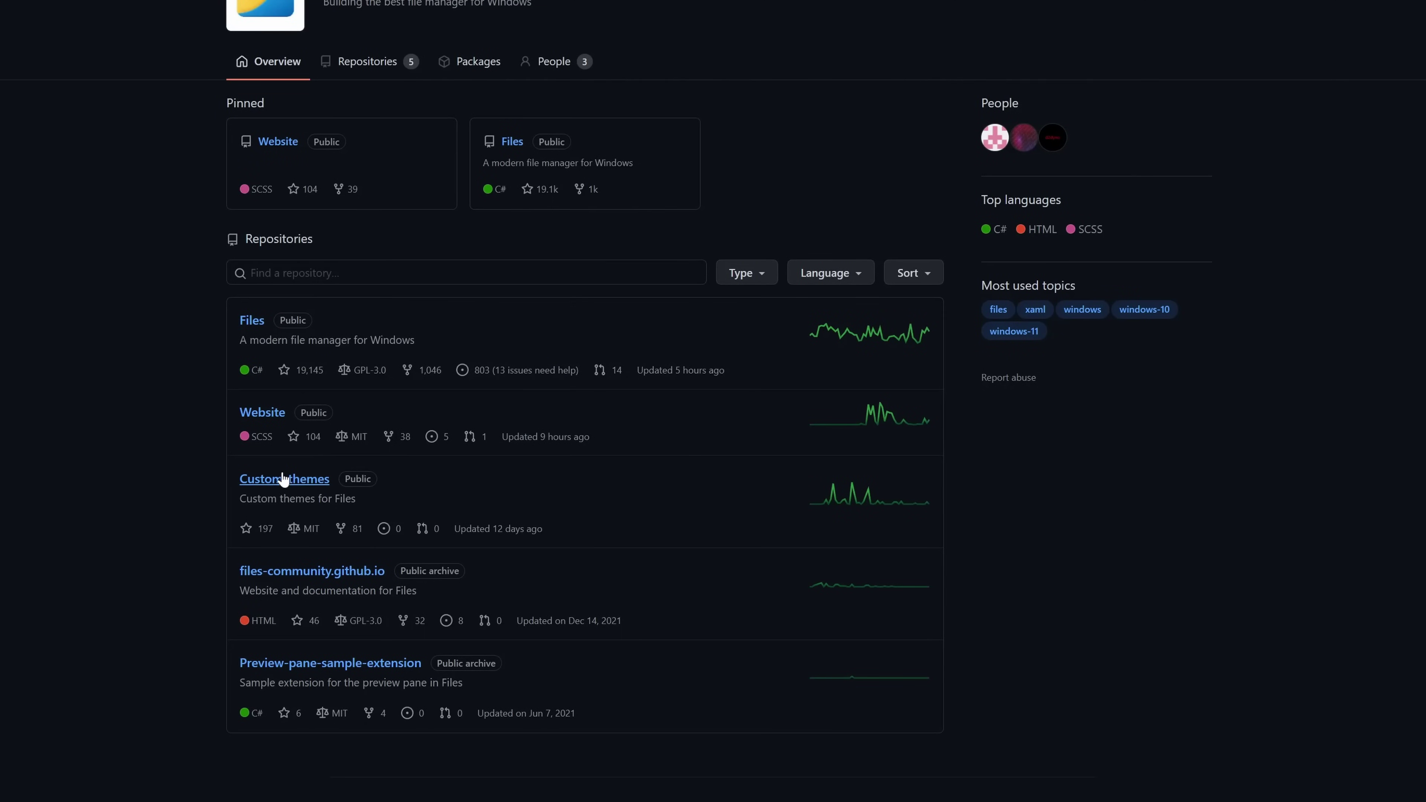
Step: Examine the Deep Sea.xaml theme file in the Themes folder of the Custom-themes GitHub repository
{"action": "left_click", "coordinate": [277, 482]}
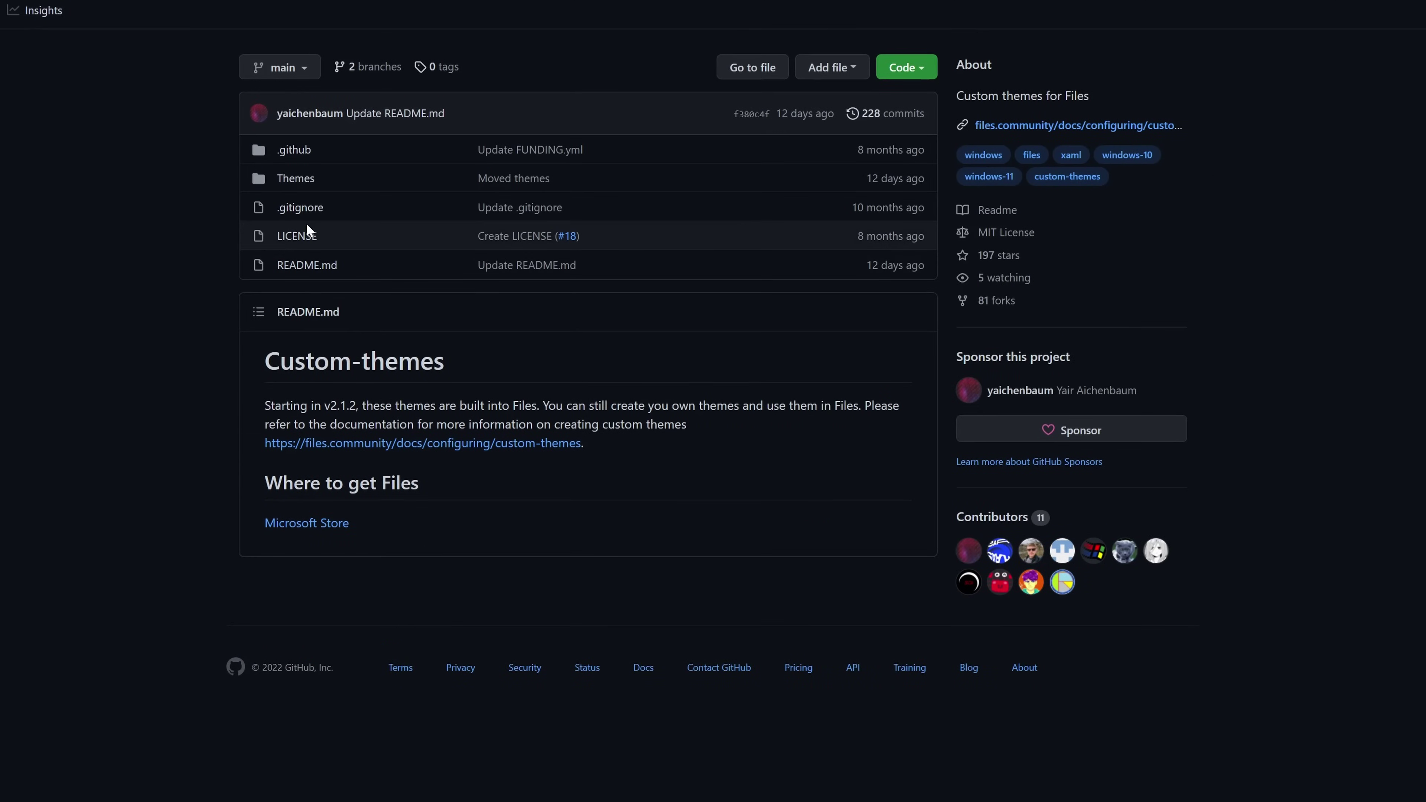
{"action": "left_click", "coordinate": [297, 180]}
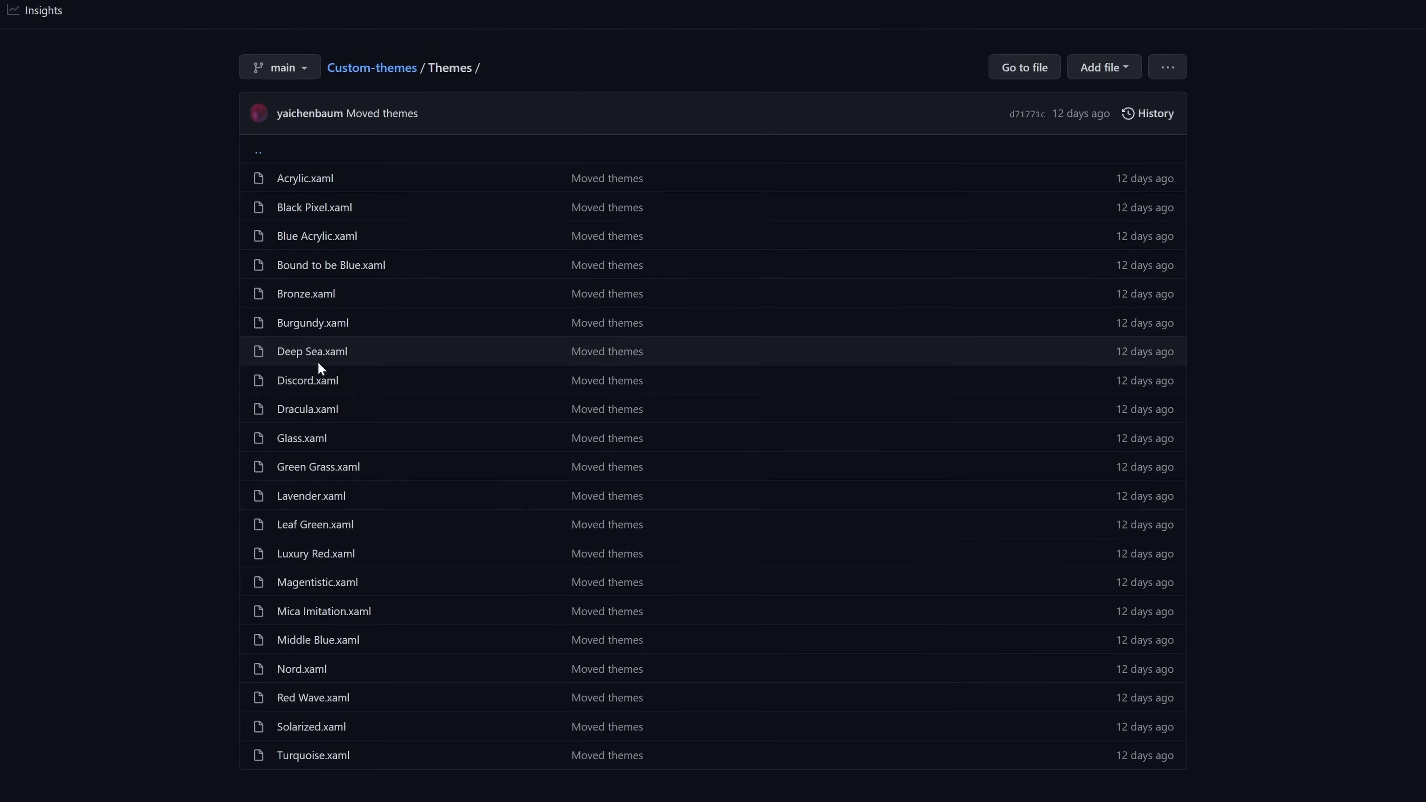
{"action": "left_click", "coordinate": [311, 352]}
{"action": "scroll", "coordinate": [467, 415], "scroll_direction": "down", "scroll_amount": 3}
{"action": "scroll", "coordinate": [468, 423], "scroll_direction": "up", "scroll_amount": 3}
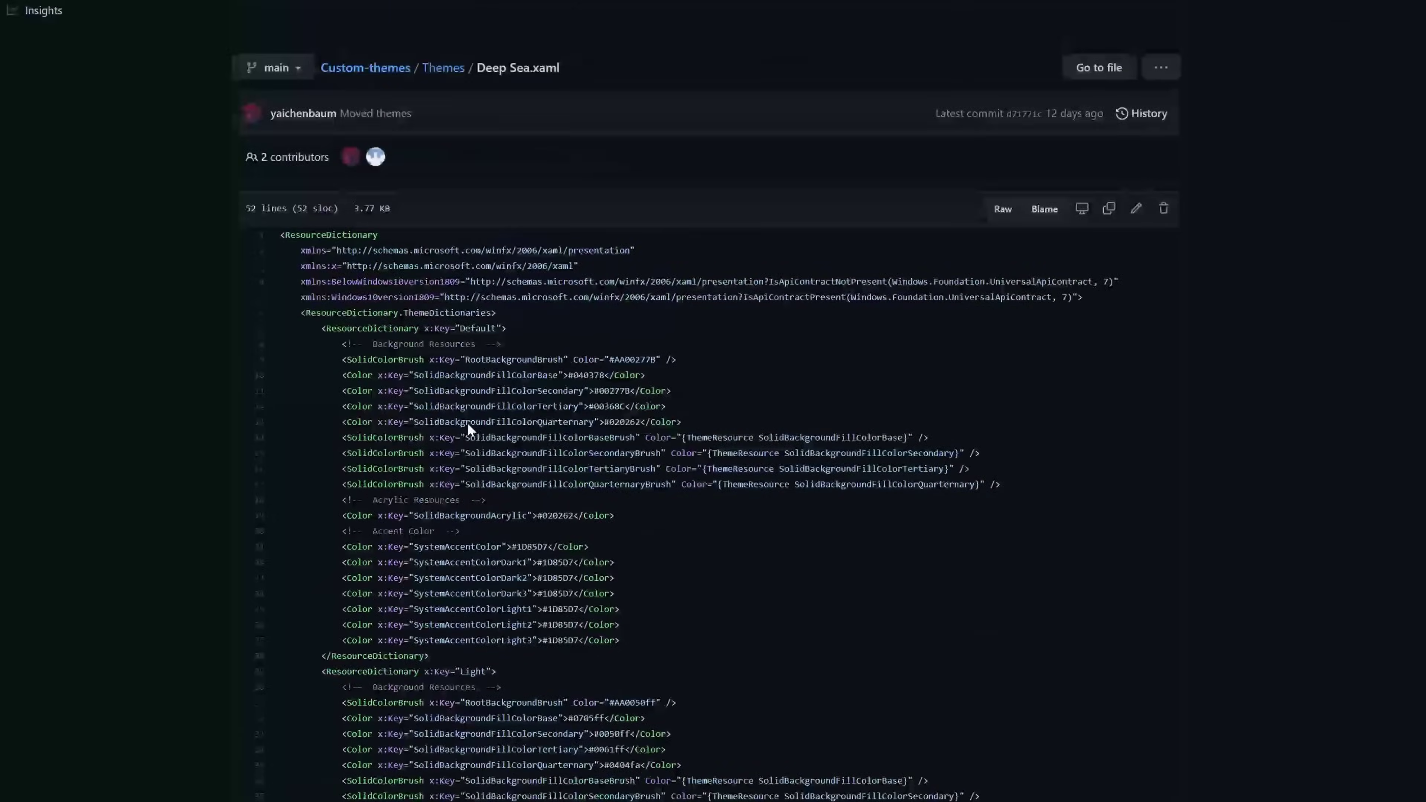
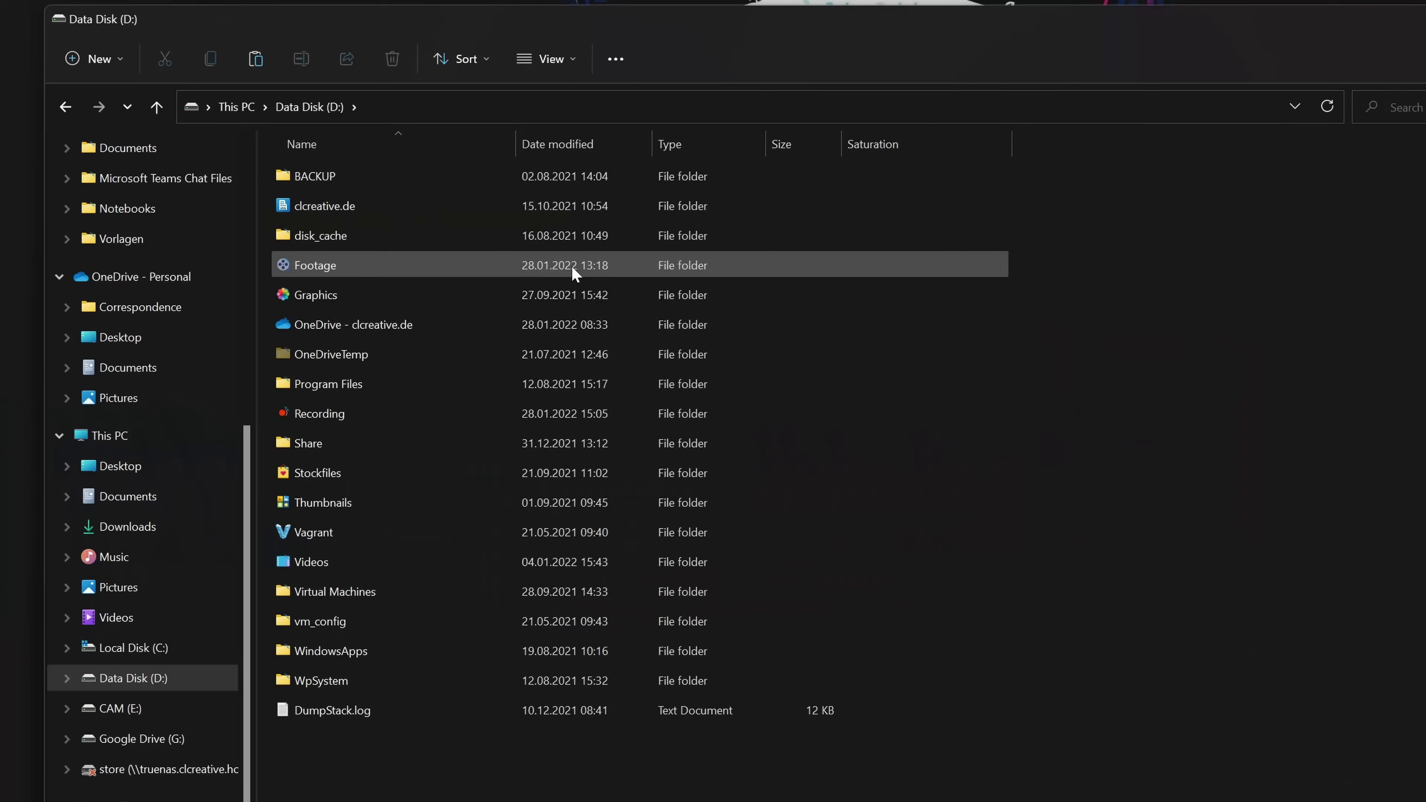
Step: Switch to File Explorer and open the properties of the Footage folder from its extended context options
{"action": "right_click", "coordinate": [297, 273]}
{"action": "left_click", "coordinate": [388, 624]}
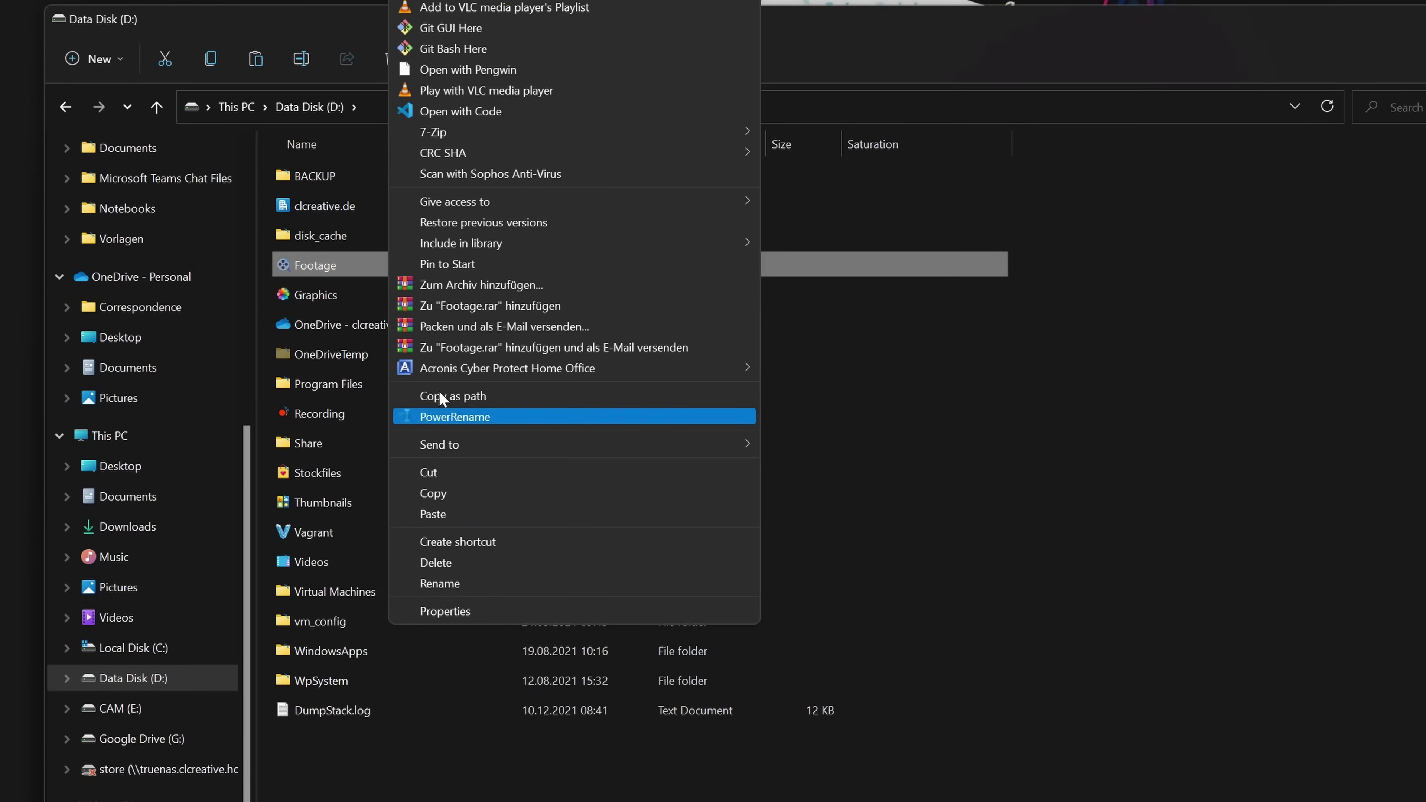
{"action": "left_click", "coordinate": [461, 615]}
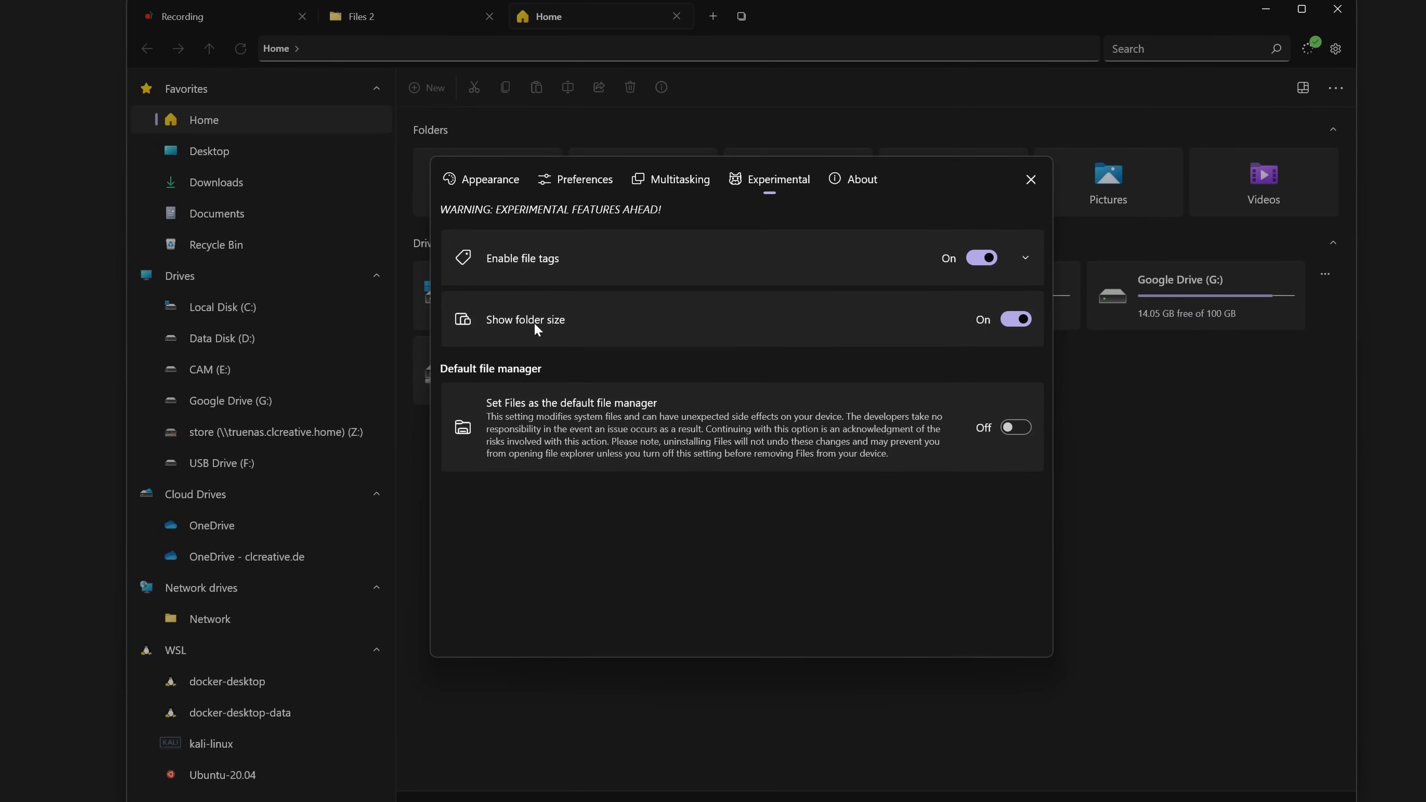
Step: Close the Experimental settings in Files and open Data Disk (D:)
{"action": "left_click", "coordinate": [1031, 179]}
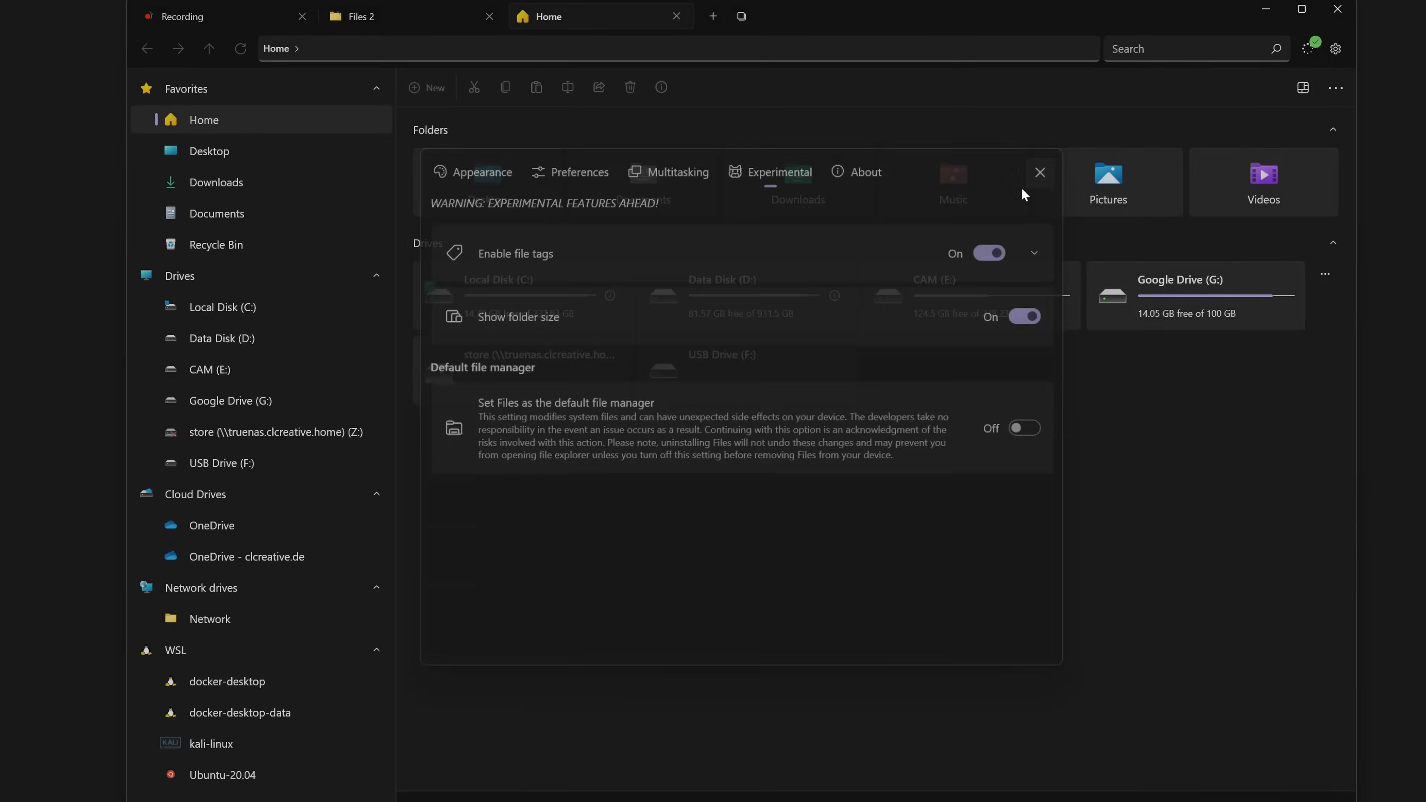
{"action": "left_click", "coordinate": [749, 294]}
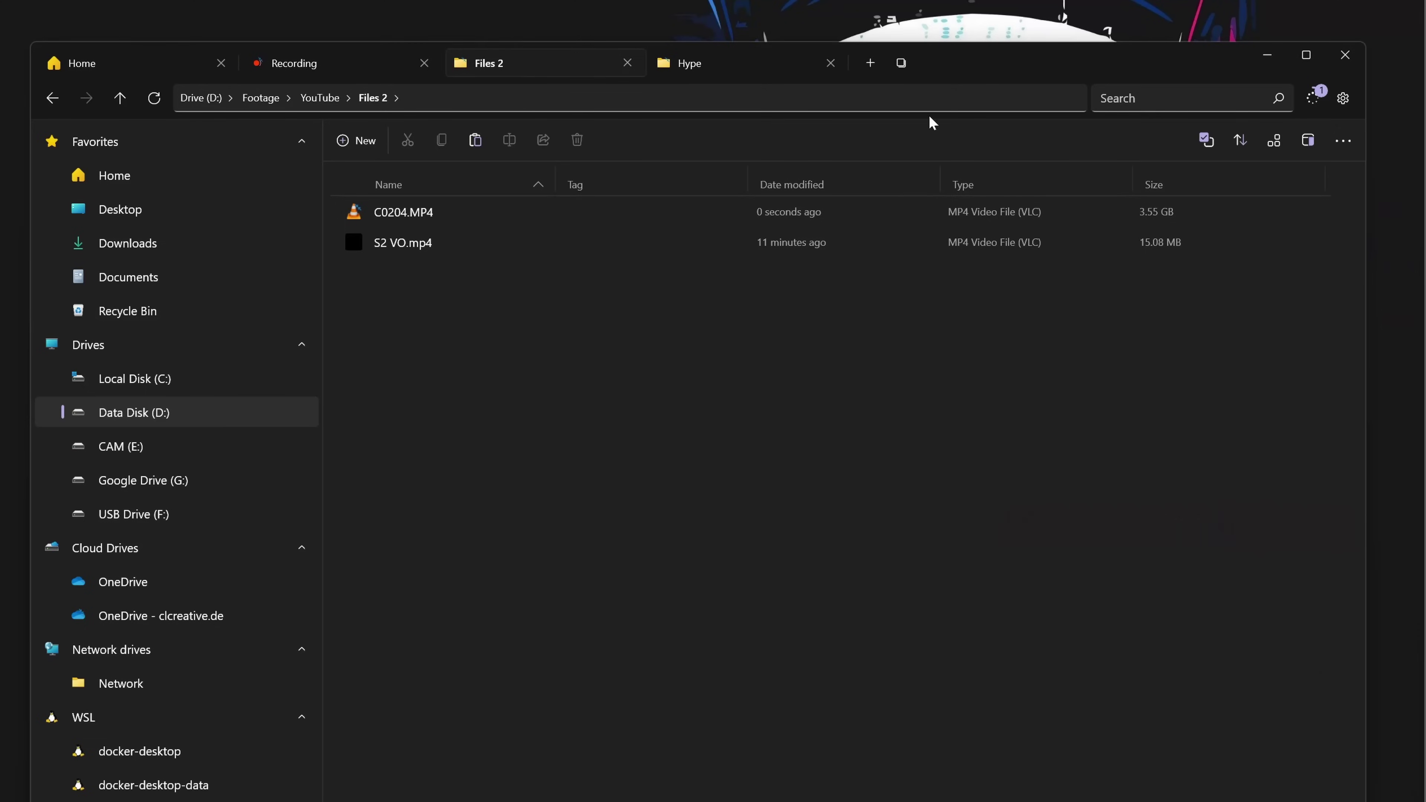
{"action": "left_click", "coordinate": [1142, 154]}
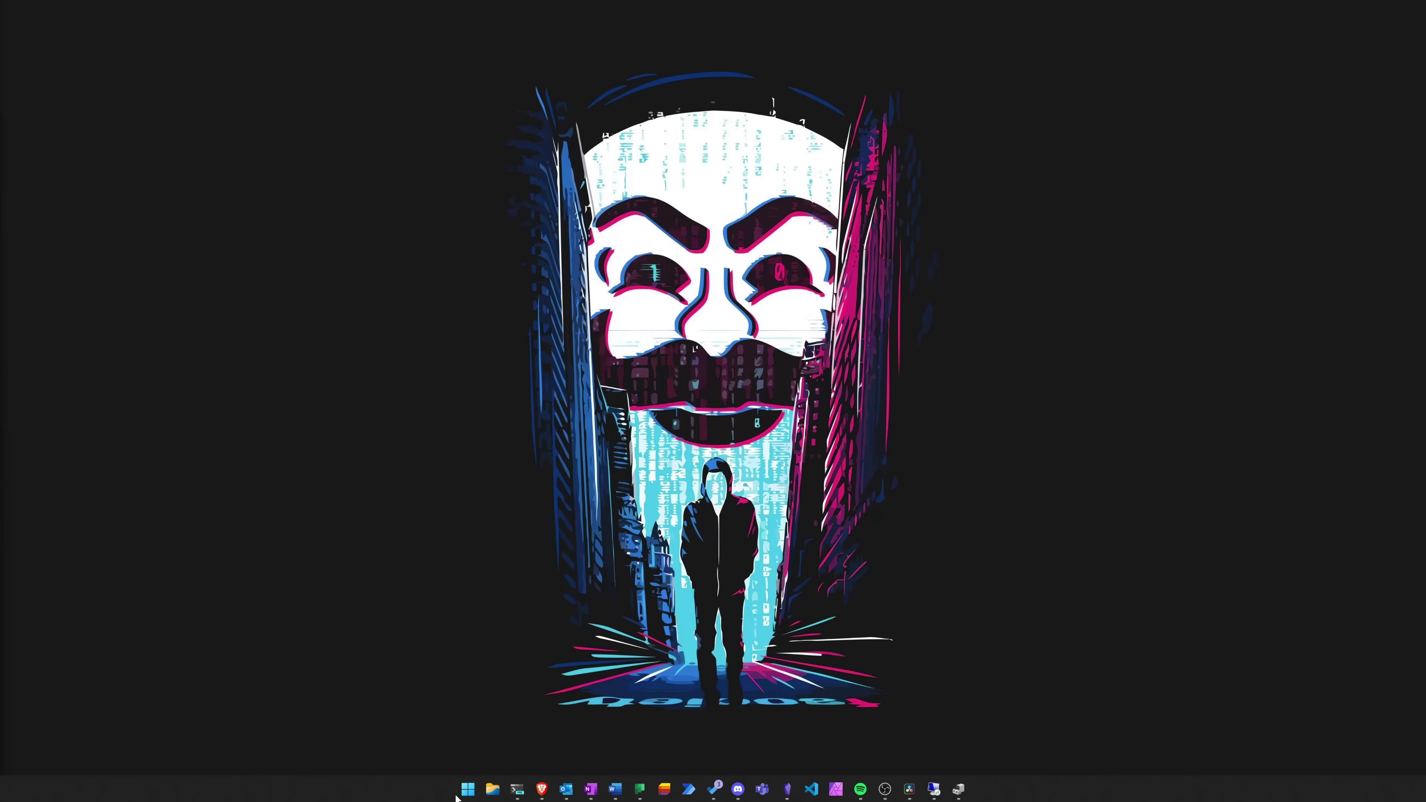
Step: Look through the list of all installed apps in the Windows Start menu and close it
{"action": "left_click", "coordinate": [468, 794]}
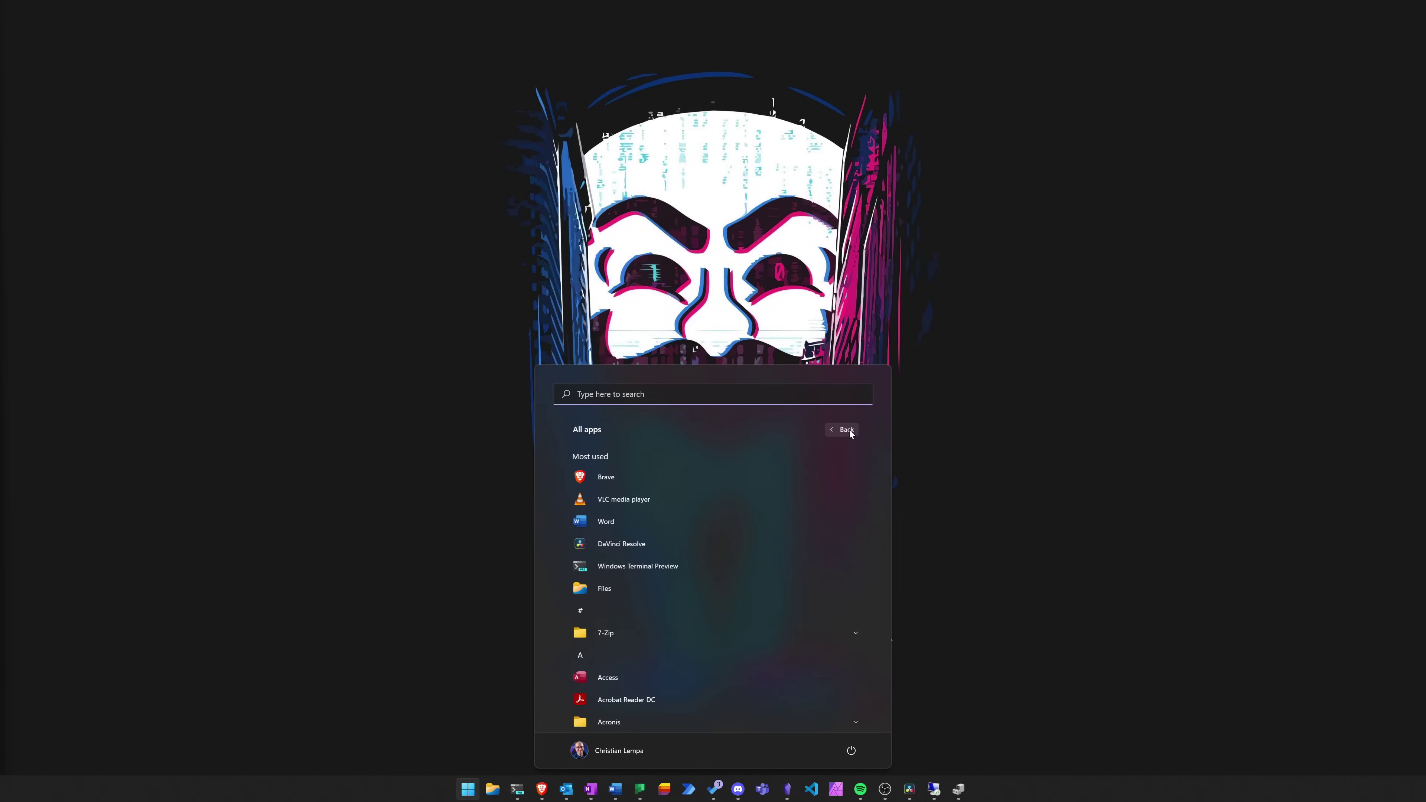
{"action": "scroll", "coordinate": [731, 575], "scroll_direction": "down", "scroll_amount": 4}
{"action": "left_click", "coordinate": [981, 682]}
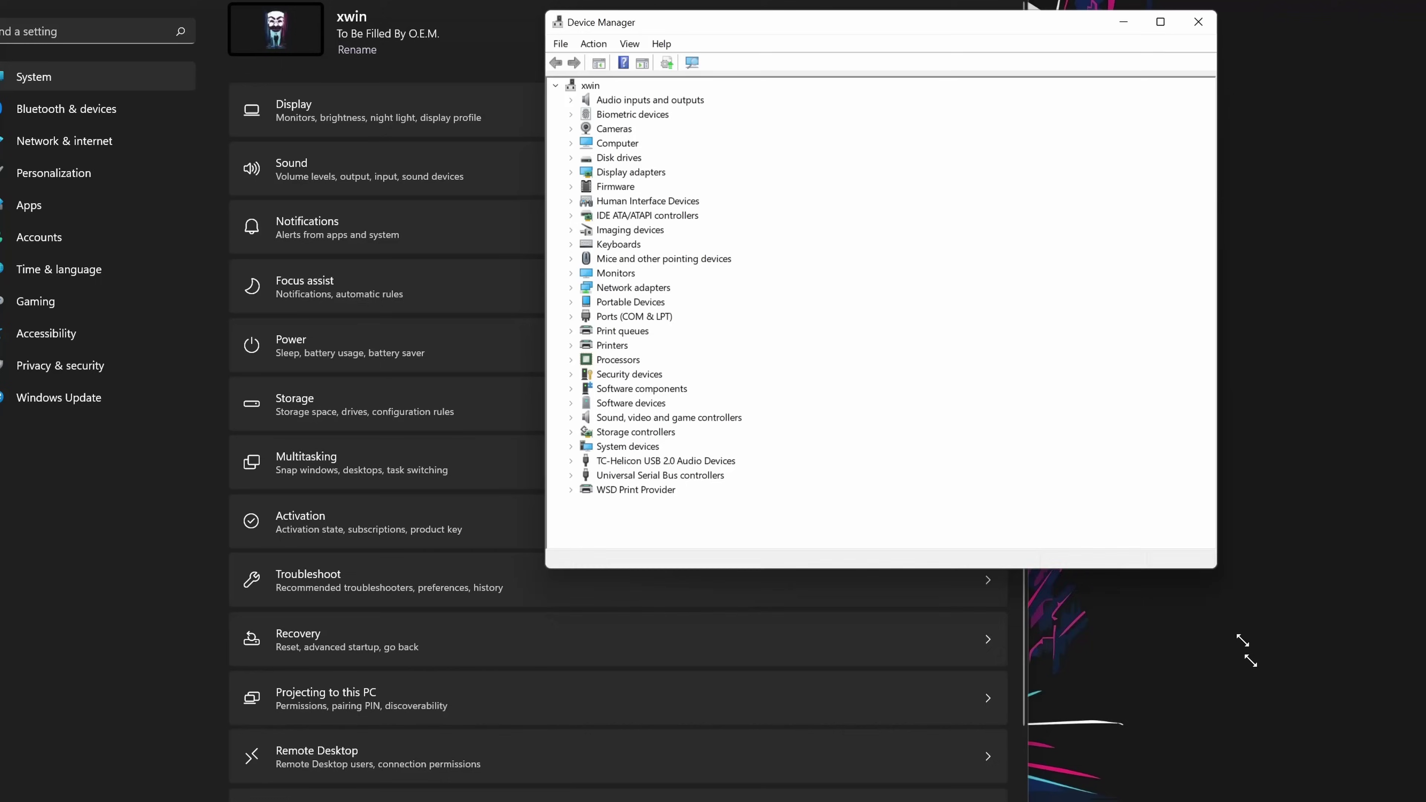
Step: Enlarge the Device Manager window
{"action": "left_click_drag", "start_coordinate": [1246, 650], "coordinate": [1272, 705]}
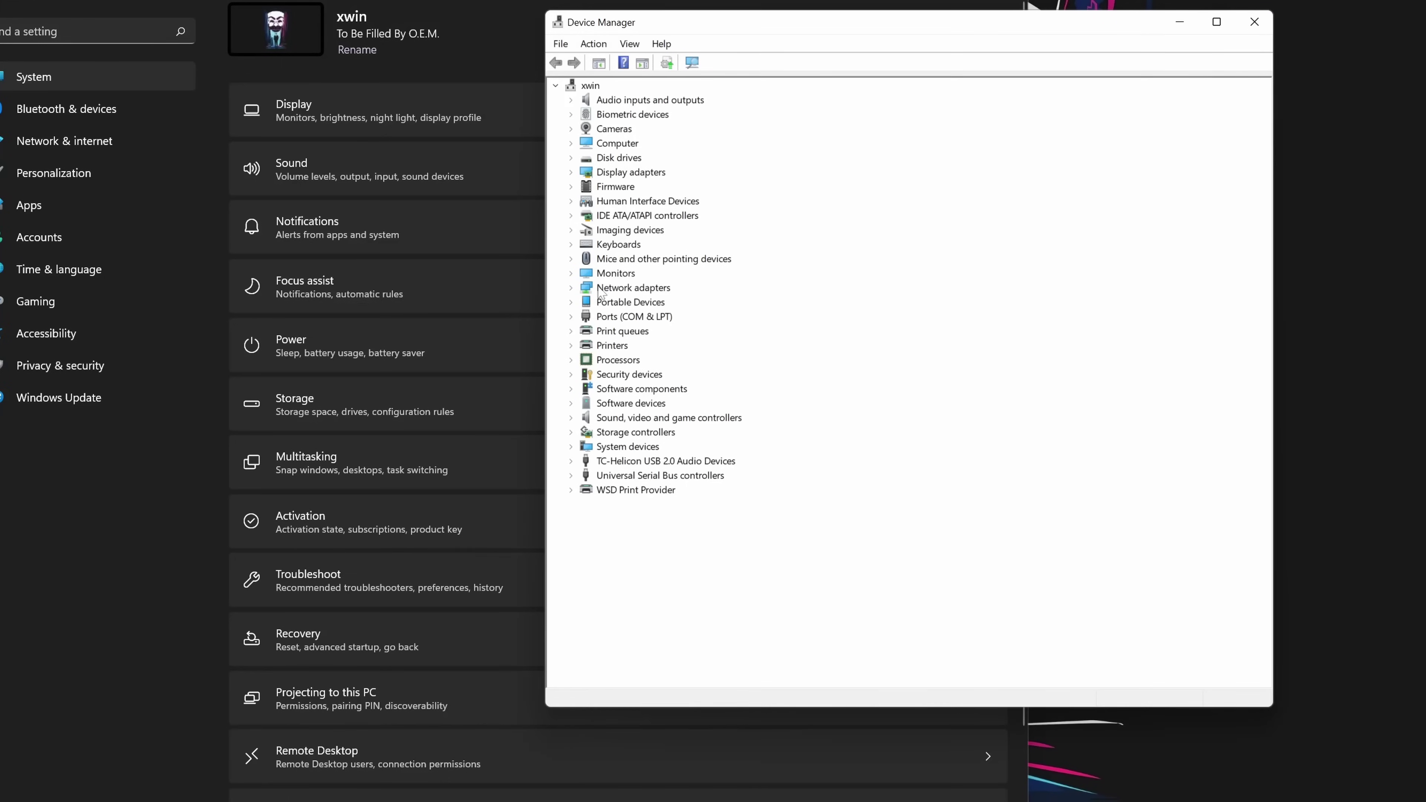